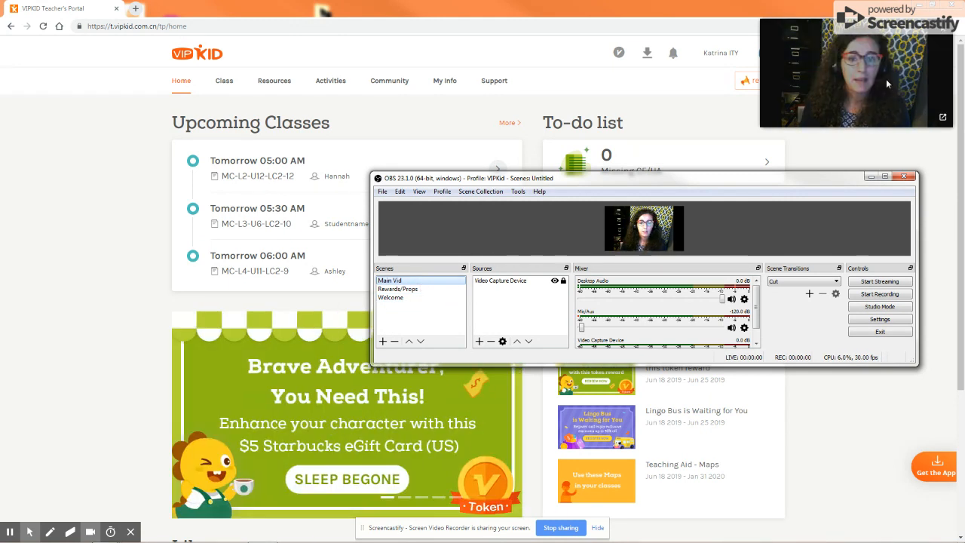
Switch between the existing Rewards/Props, Welcome and Main Vid scenes to preview each one.
{"action": "left_click_drag", "start_coordinate": [885, 78], "coordinate": [875, 100]}
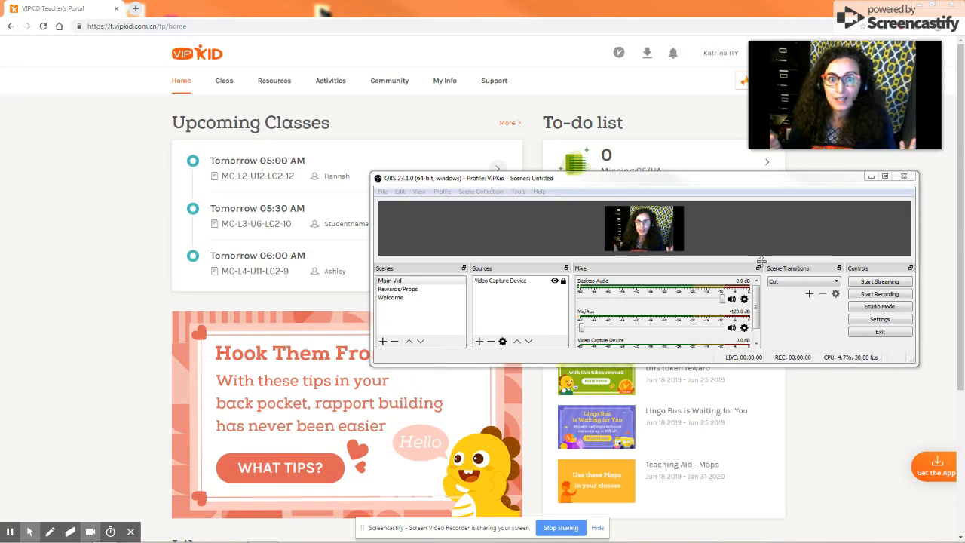
{"action": "left_click", "coordinate": [434, 289]}
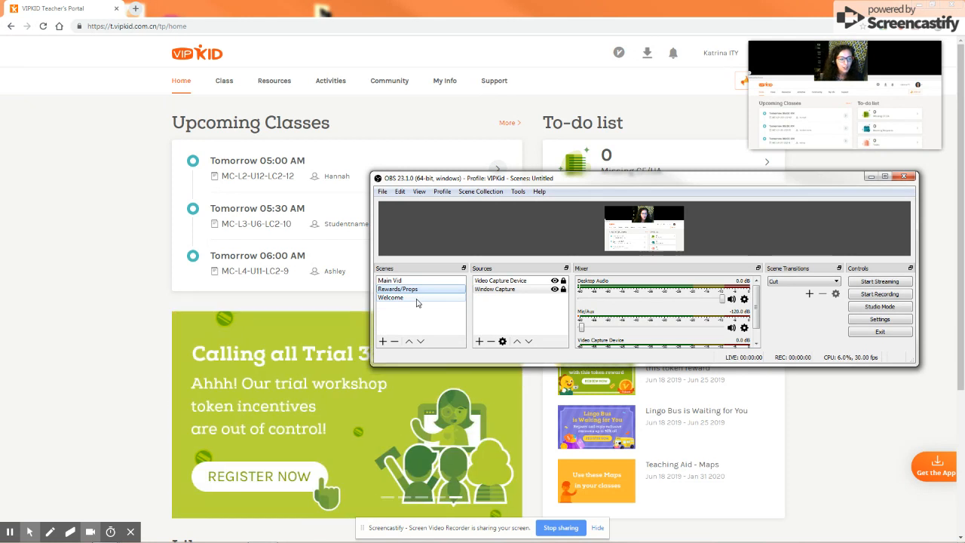
{"action": "left_click", "coordinate": [407, 299]}
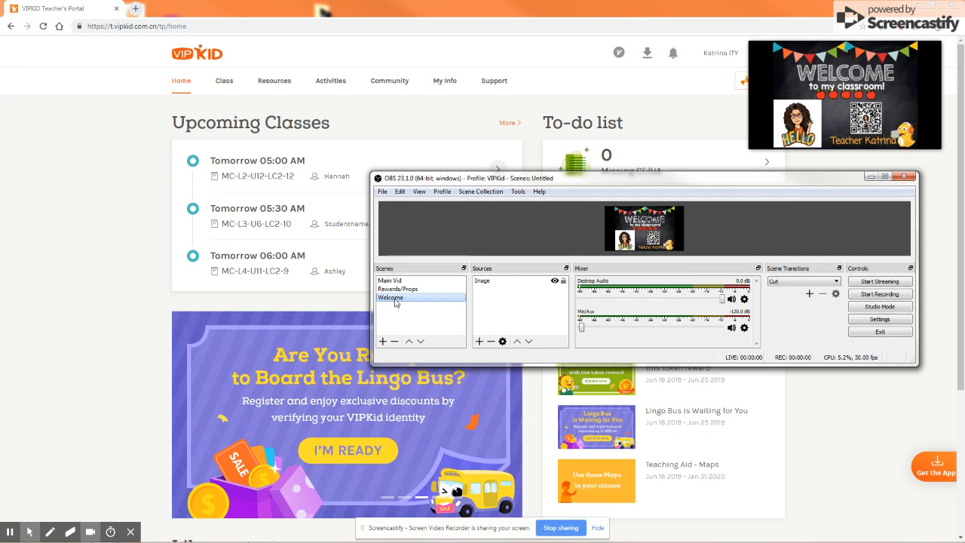
{"action": "left_click", "coordinate": [397, 290]}
{"action": "left_click", "coordinate": [414, 282]}
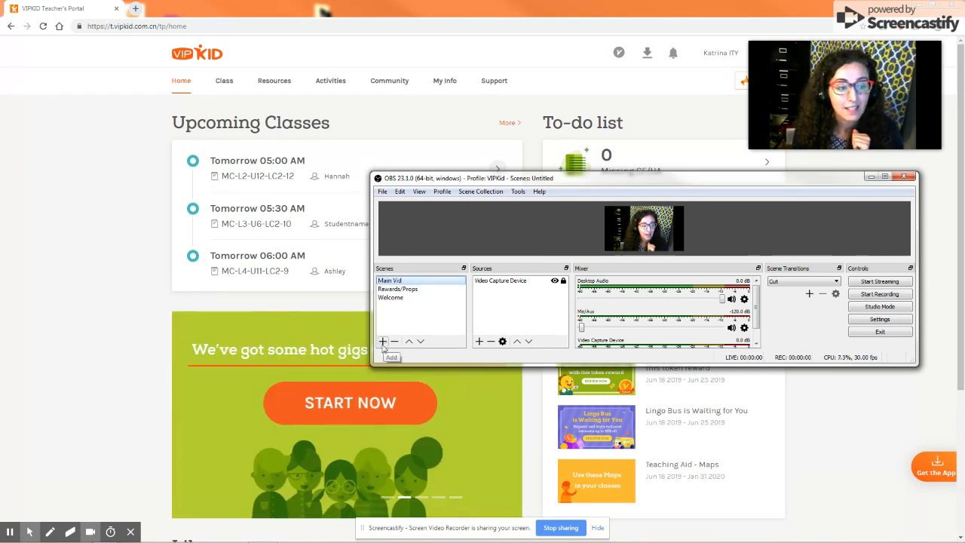
Add a new scene with the default name Scene 2 and reuse the existing Video Capture Device as its source.
{"action": "left_click", "coordinate": [382, 342]}
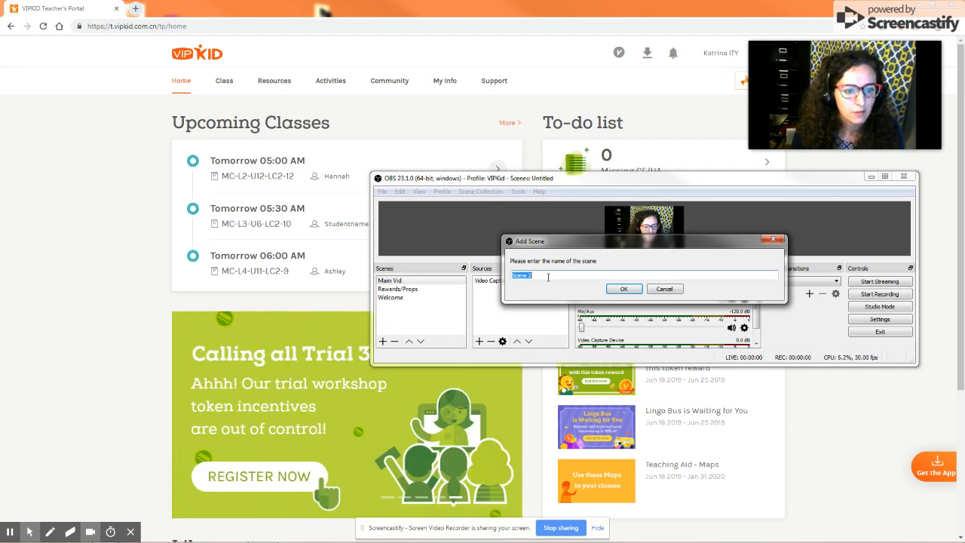
{"action": "key", "text": "Return"}
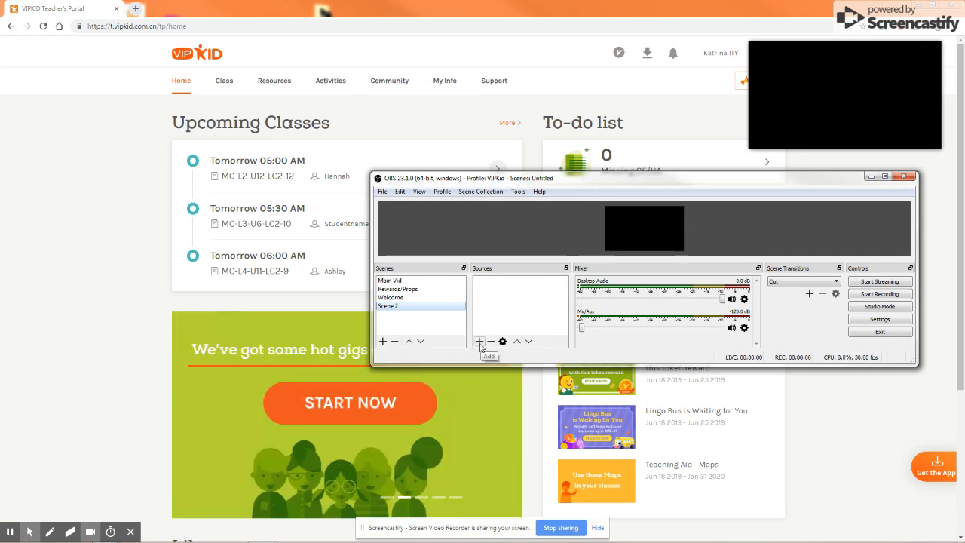
{"action": "left_click", "coordinate": [479, 342]}
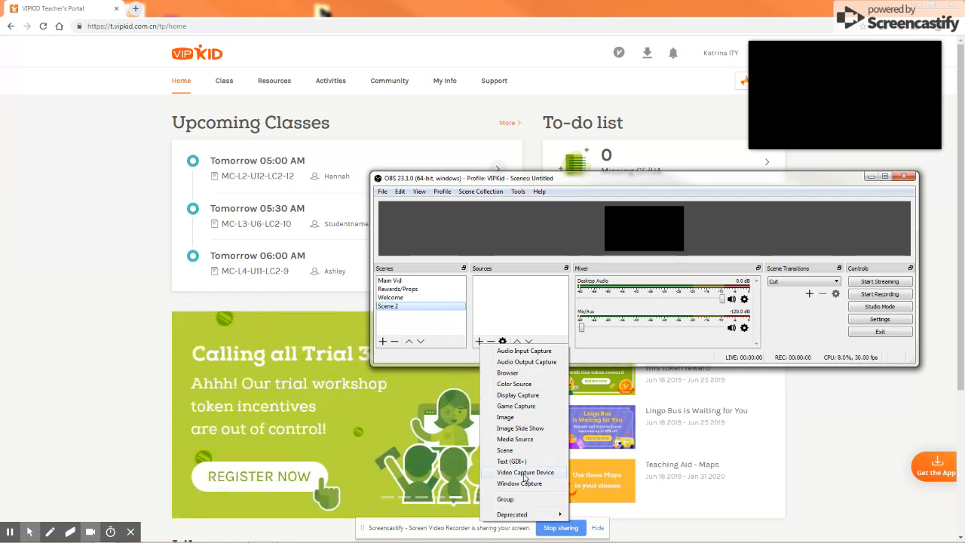
{"action": "left_click", "coordinate": [525, 473]}
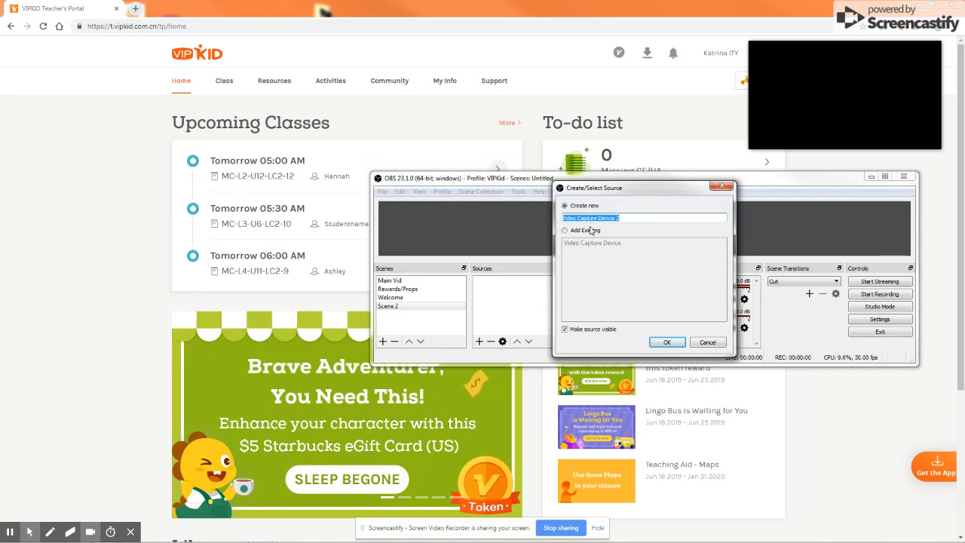
{"action": "left_click", "coordinate": [591, 234]}
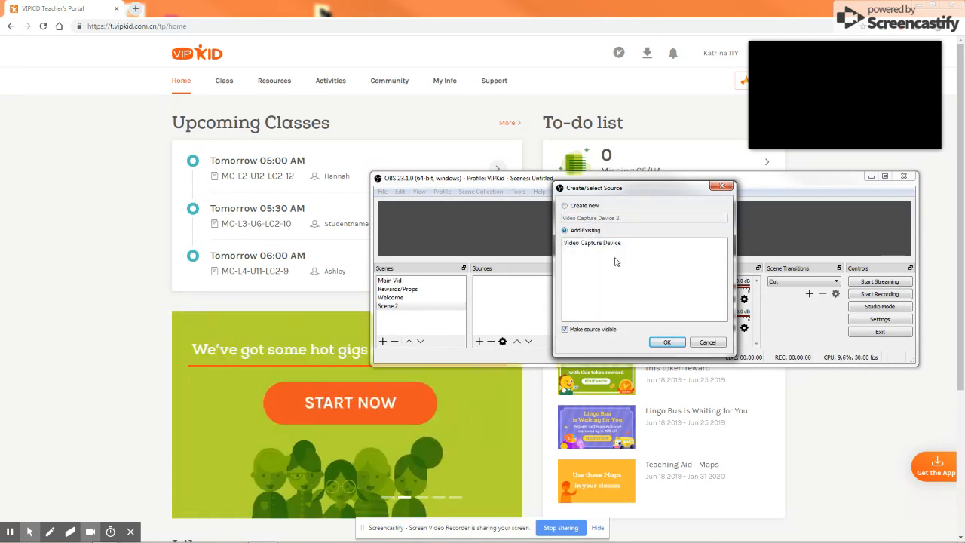
{"action": "left_click", "coordinate": [607, 244]}
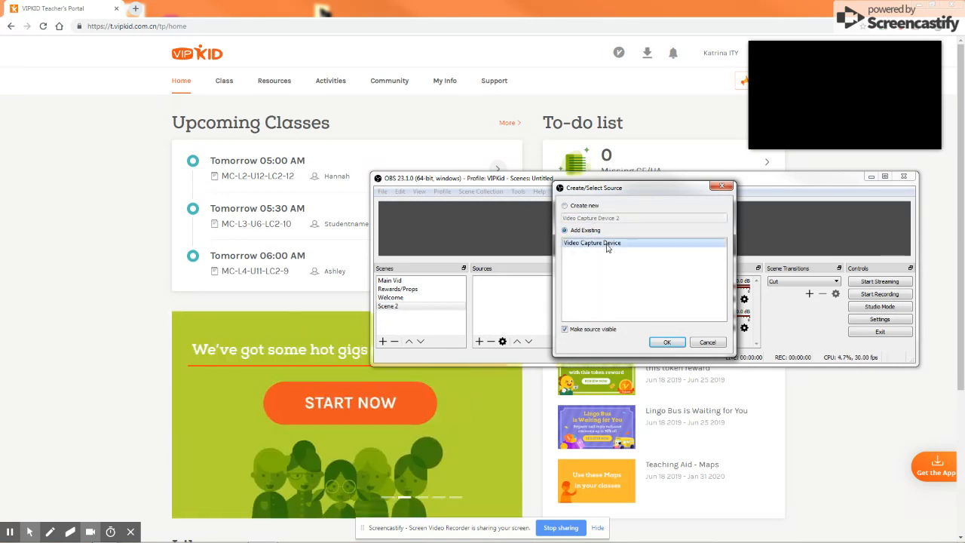
{"action": "left_click", "coordinate": [664, 343]}
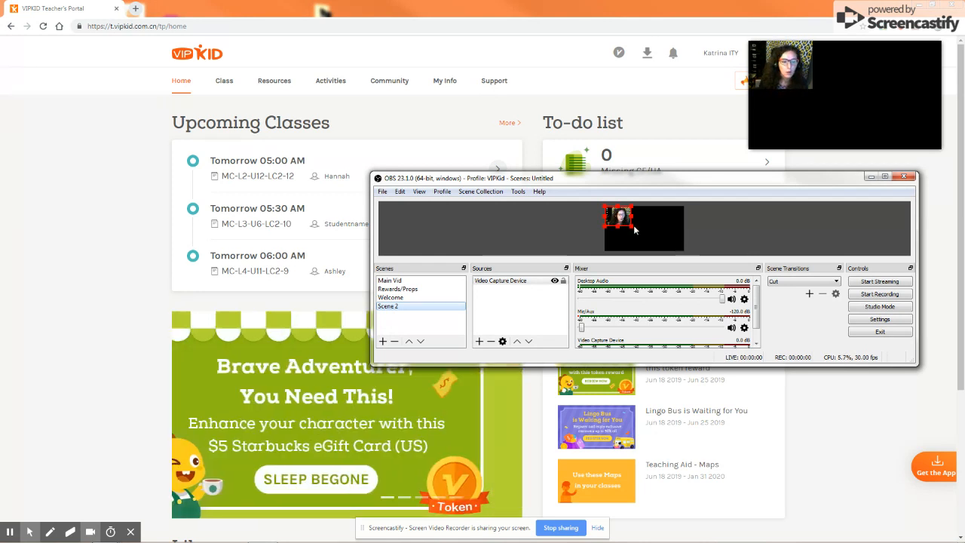
Enlarge the webcam source in Scene 2 and reposition it to fill the middle of the canvas.
{"action": "left_click_drag", "start_coordinate": [632, 226], "coordinate": [665, 249]}
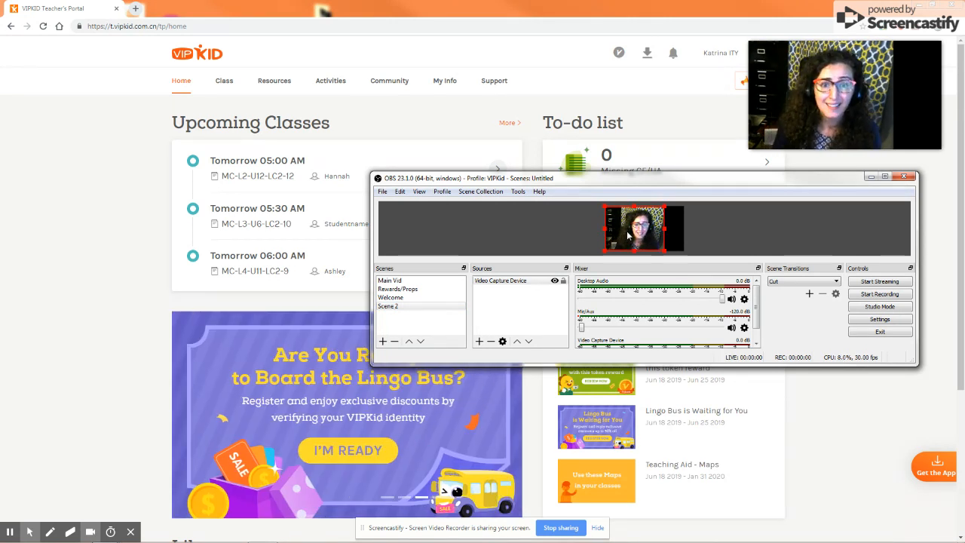
{"action": "left_click_drag", "start_coordinate": [628, 231], "coordinate": [638, 234]}
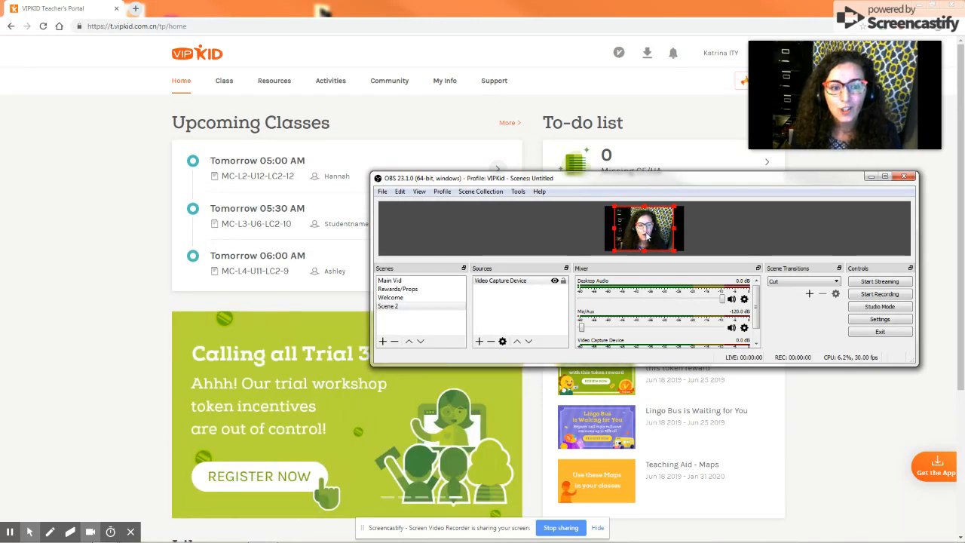
{"action": "mouse_move", "coordinate": [651, 235]}
{"action": "left_mouse_down"}
{"action": "mouse_move", "coordinate": [641, 236]}
{"action": "mouse_move", "coordinate": [673, 261]}
{"action": "mouse_move", "coordinate": [660, 230]}
{"action": "left_mouse_up"}
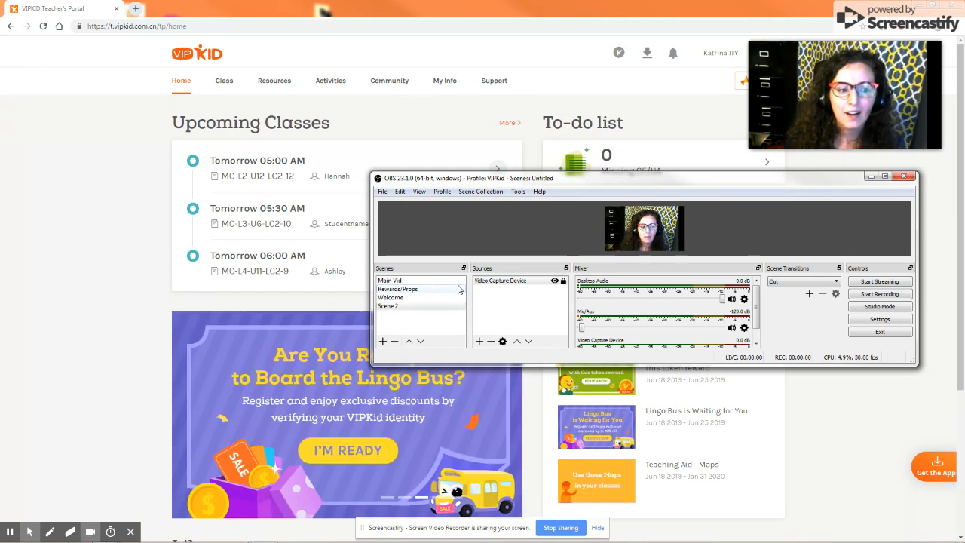
Add another new scene named Google Slides.
{"action": "left_click", "coordinate": [458, 289]}
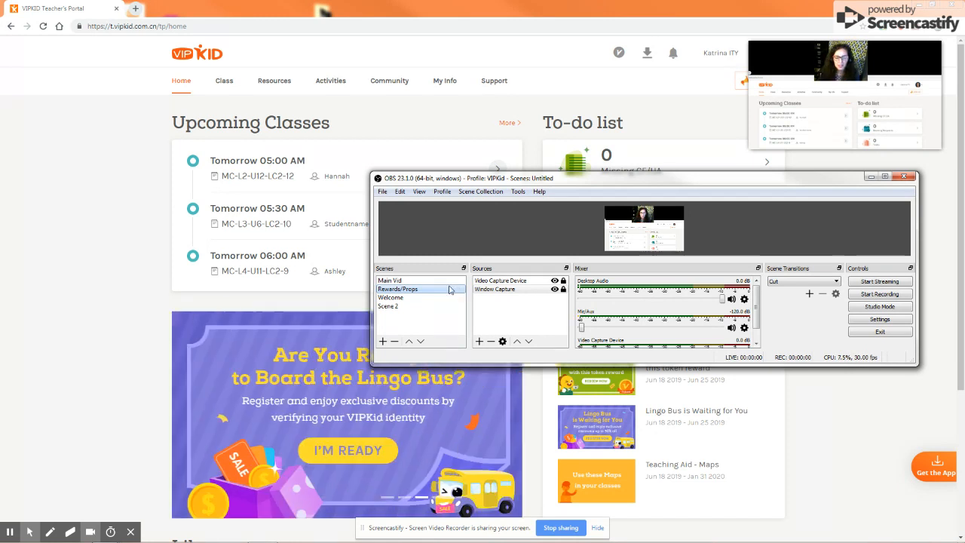
{"action": "left_click", "coordinate": [398, 281]}
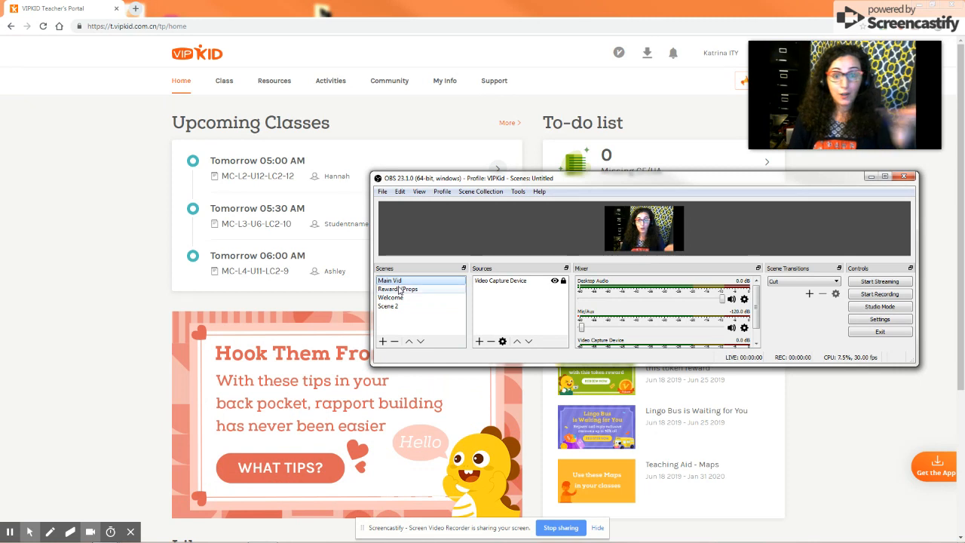
{"action": "left_click", "coordinate": [382, 342]}
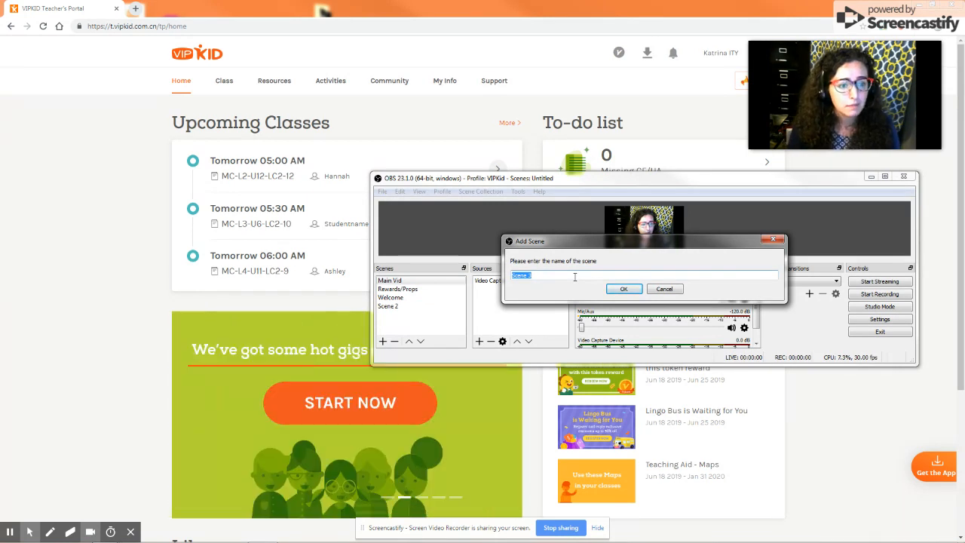
{"action": "type", "text": "Google Slides"}
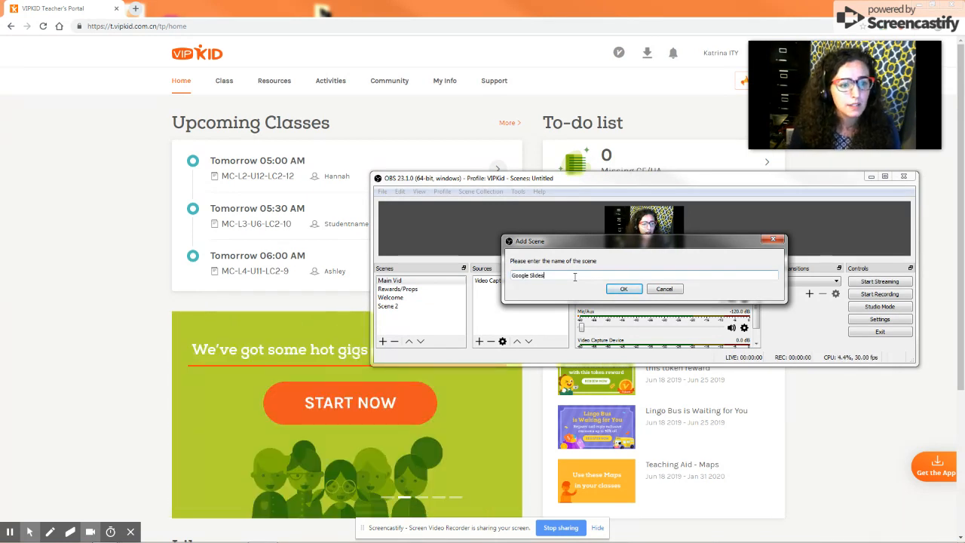
{"action": "key", "text": "Return"}
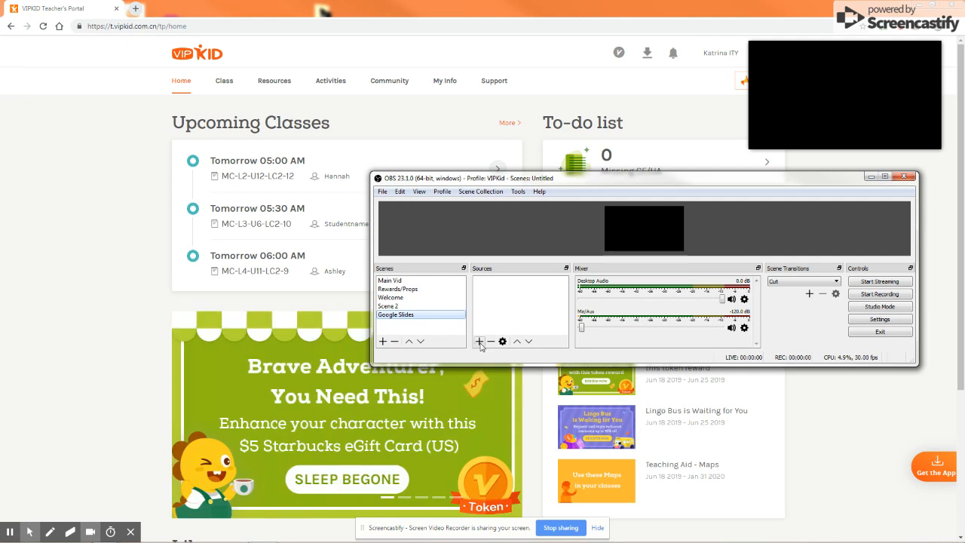
Add the existing Video Capture Device to the Google Slides scene and move it toward the top centre.
{"action": "left_click", "coordinate": [480, 342]}
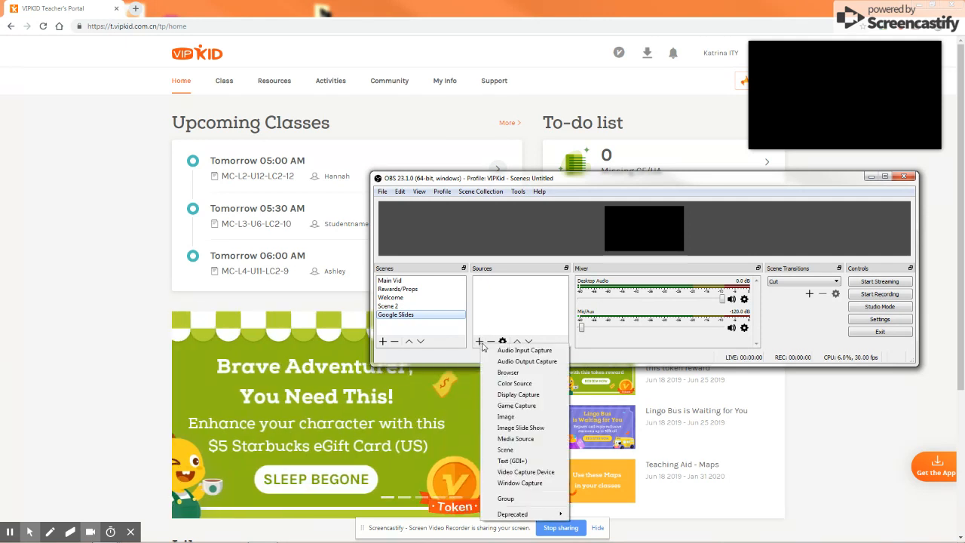
{"action": "left_click", "coordinate": [509, 474]}
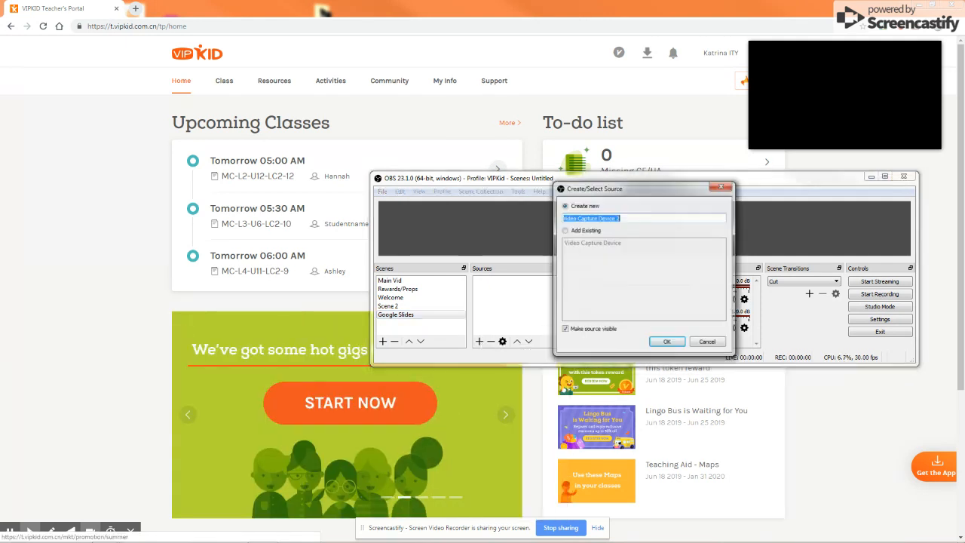
{"action": "left_click", "coordinate": [589, 231]}
{"action": "left_click", "coordinate": [590, 244]}
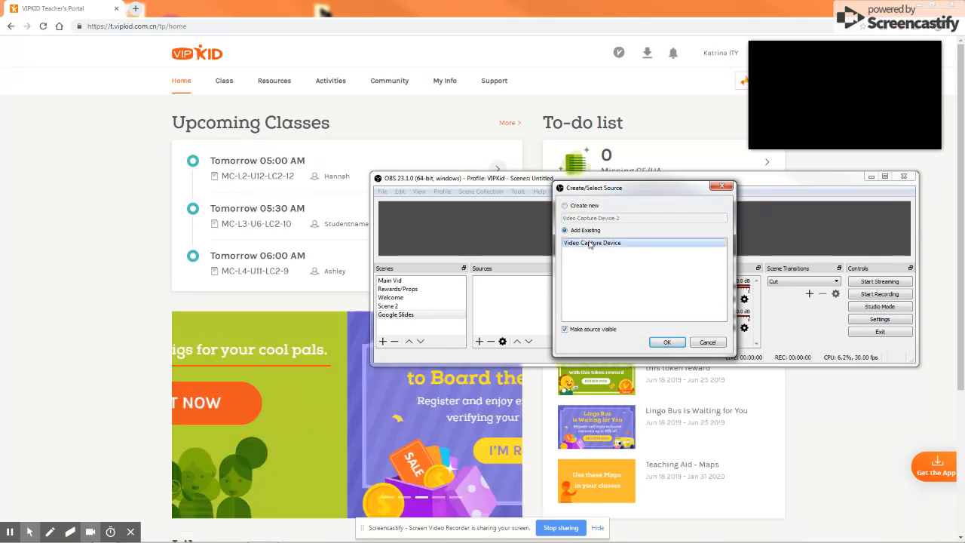
{"action": "left_click", "coordinate": [667, 342]}
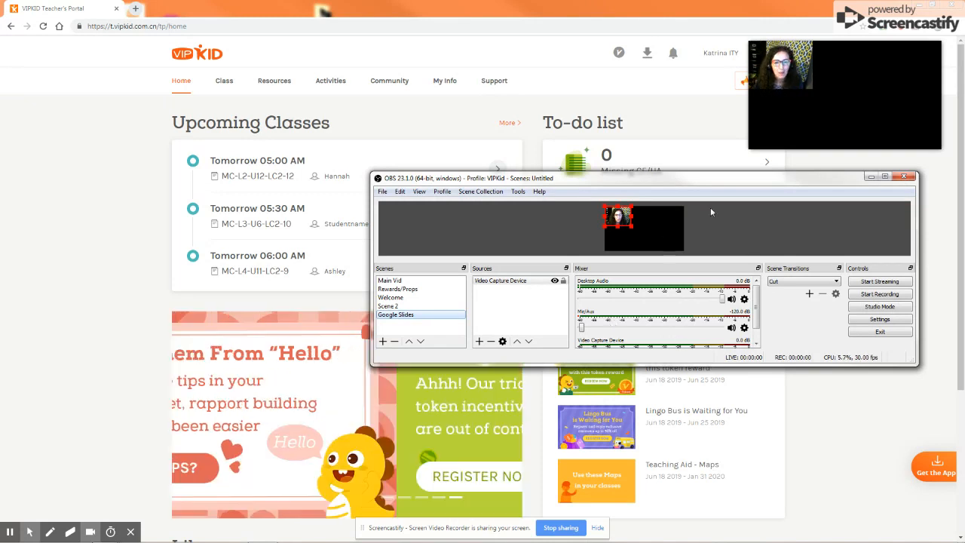
{"action": "left_click_drag", "start_coordinate": [620, 218], "coordinate": [646, 221]}
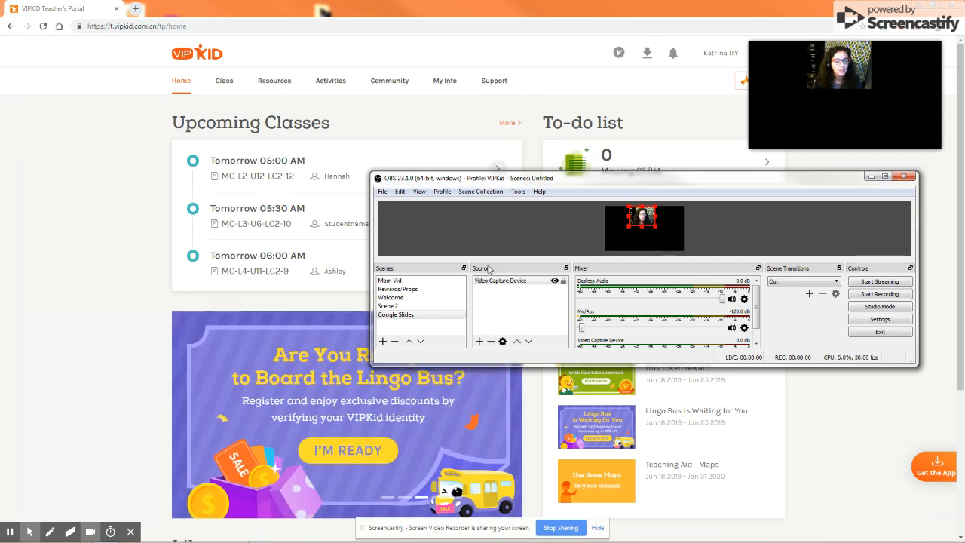
Create a new Browser source named Browser in the Google Slides scene.
{"action": "left_click", "coordinate": [479, 341]}
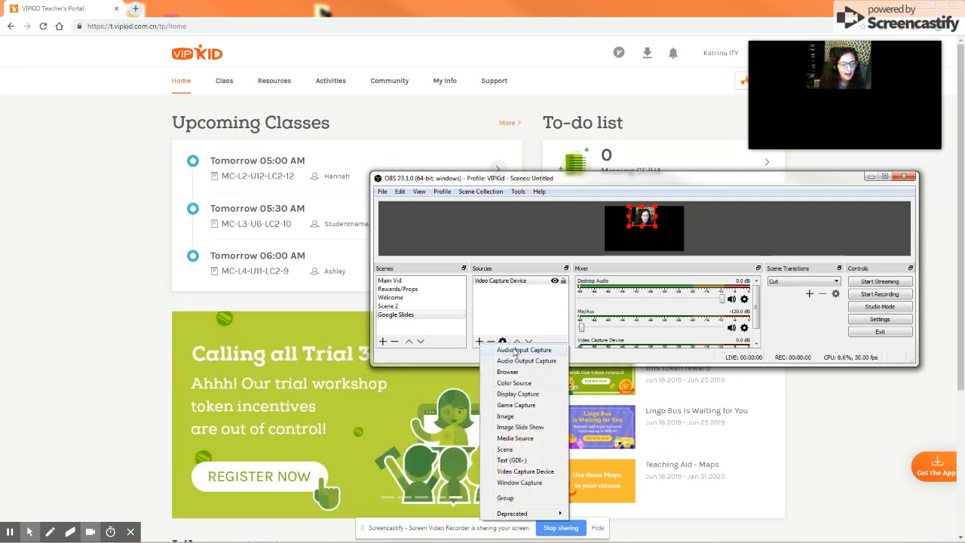
{"action": "left_click", "coordinate": [519, 373]}
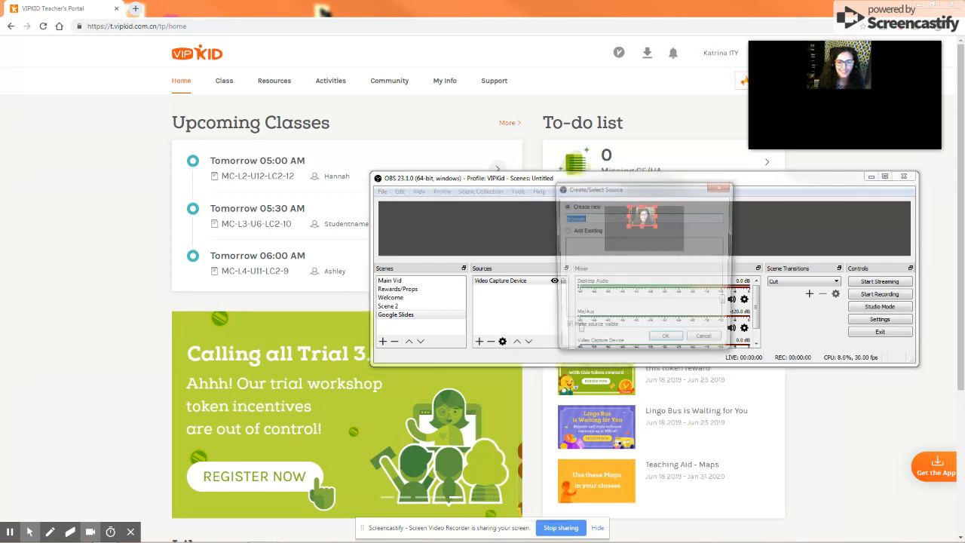
{"action": "left_click", "coordinate": [581, 230]}
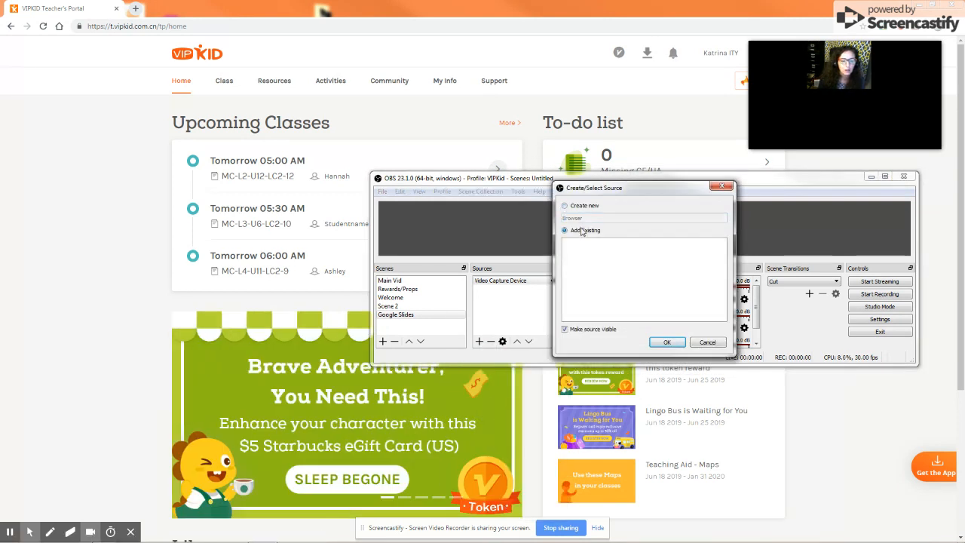
{"action": "left_click", "coordinate": [576, 208]}
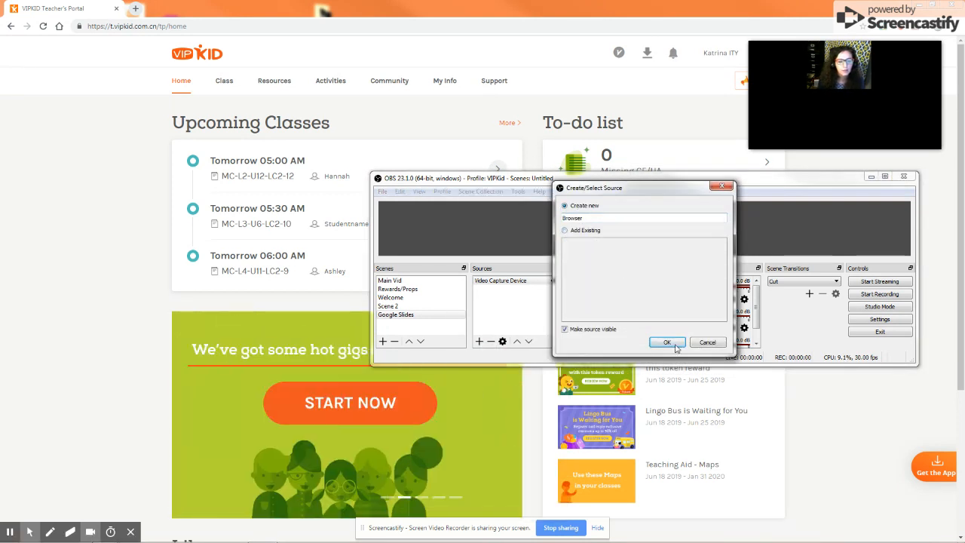
{"action": "left_click", "coordinate": [668, 342]}
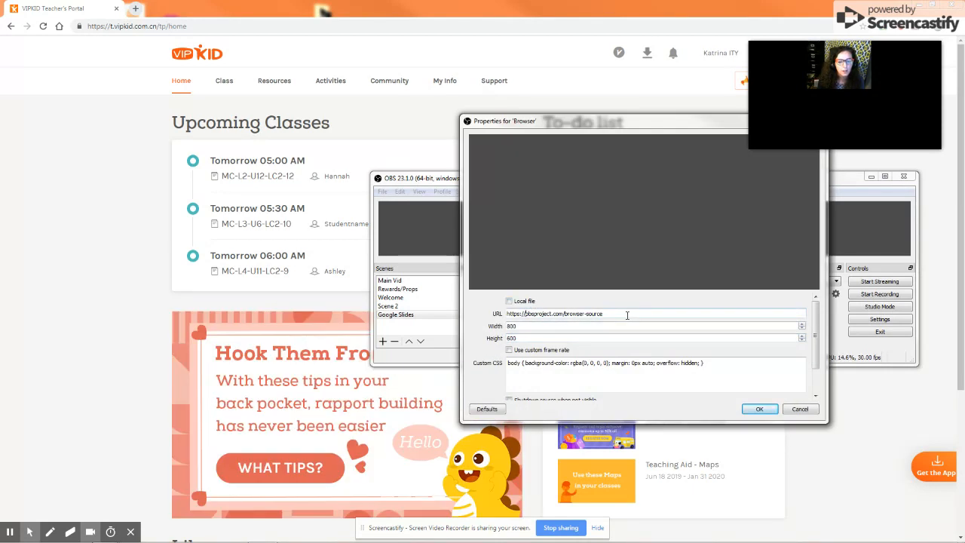
Set the Browser source's URL to Google.com and confirm its properties.
{"action": "left_click_drag", "start_coordinate": [590, 313], "coordinate": [501, 314]}
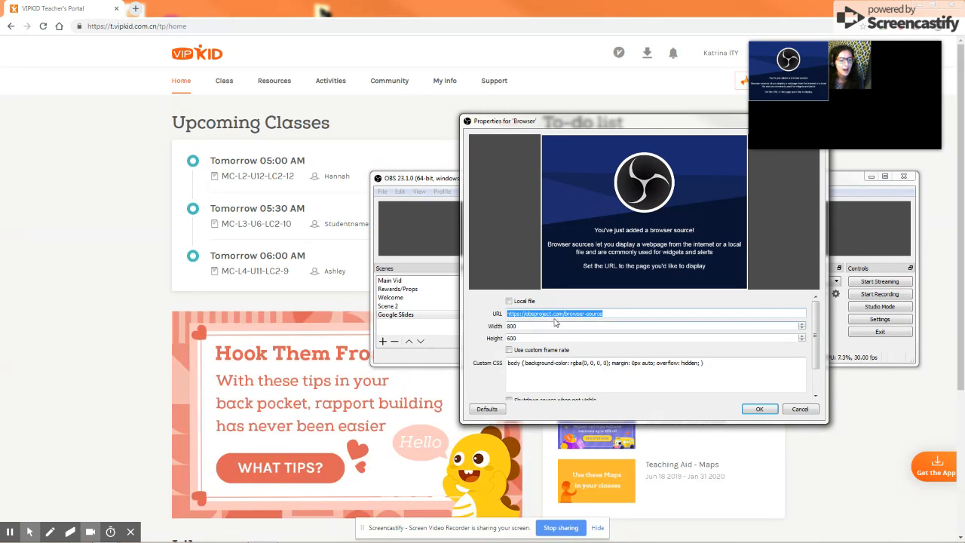
{"action": "type", "text": "Google.com"}
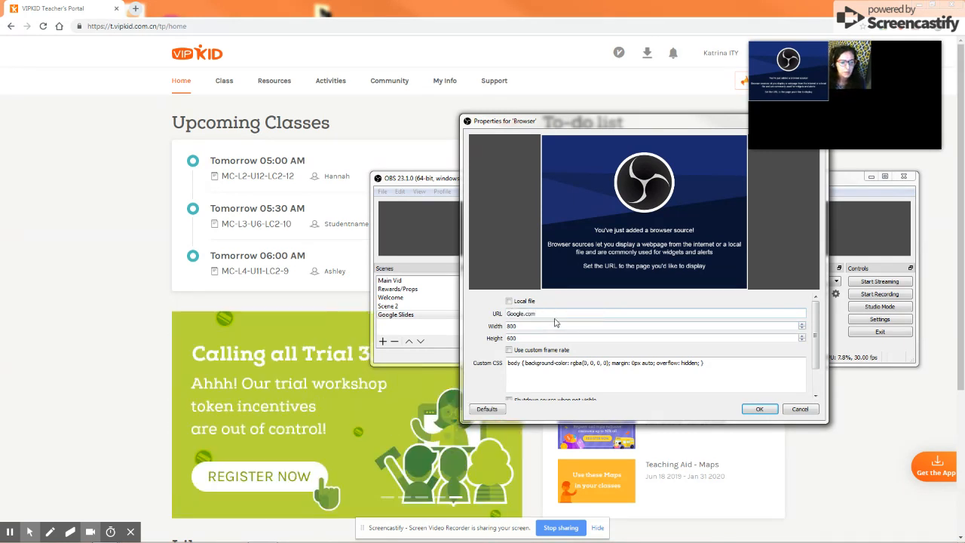
{"action": "left_click", "coordinate": [554, 325]}
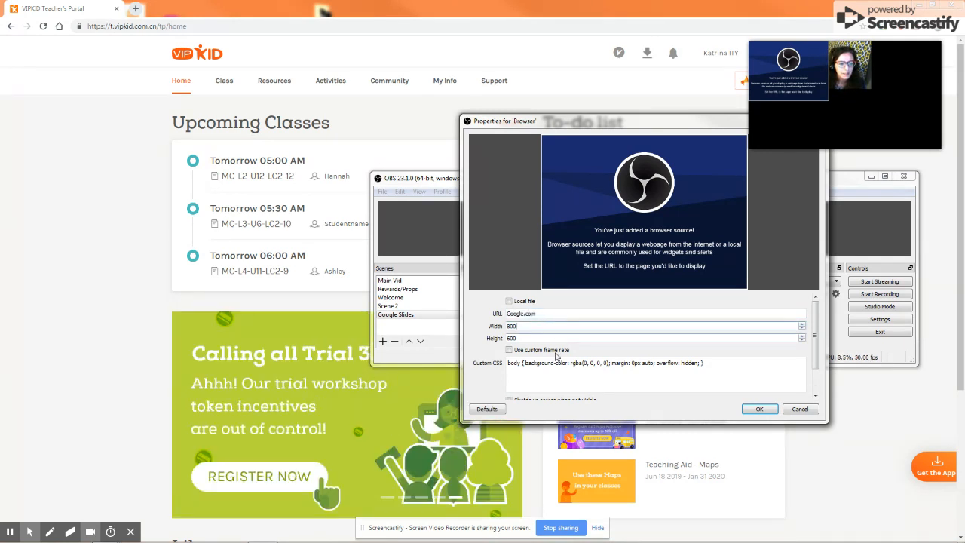
{"action": "scroll", "coordinate": [489, 352], "scroll_direction": "down", "scroll_amount": 2}
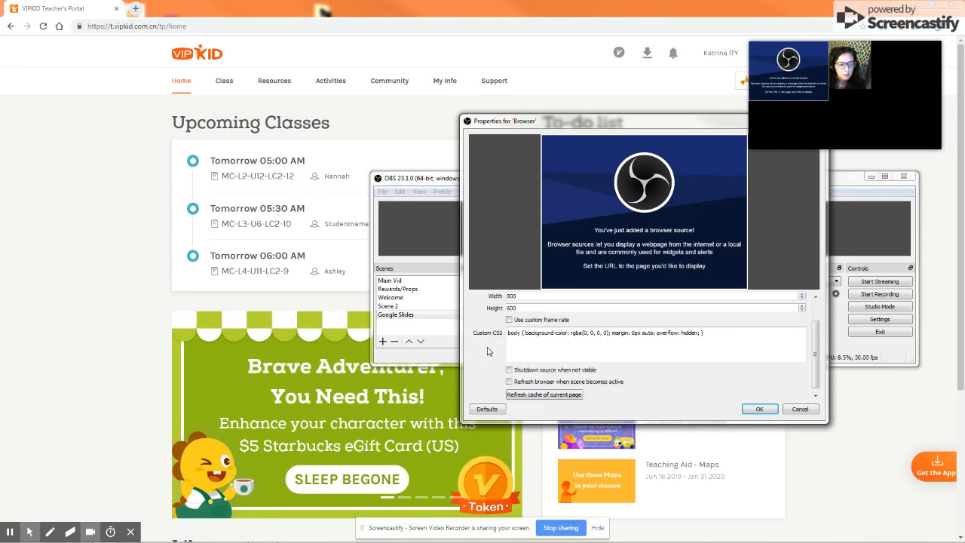
{"action": "scroll", "coordinate": [487, 351], "scroll_direction": "up", "scroll_amount": 2}
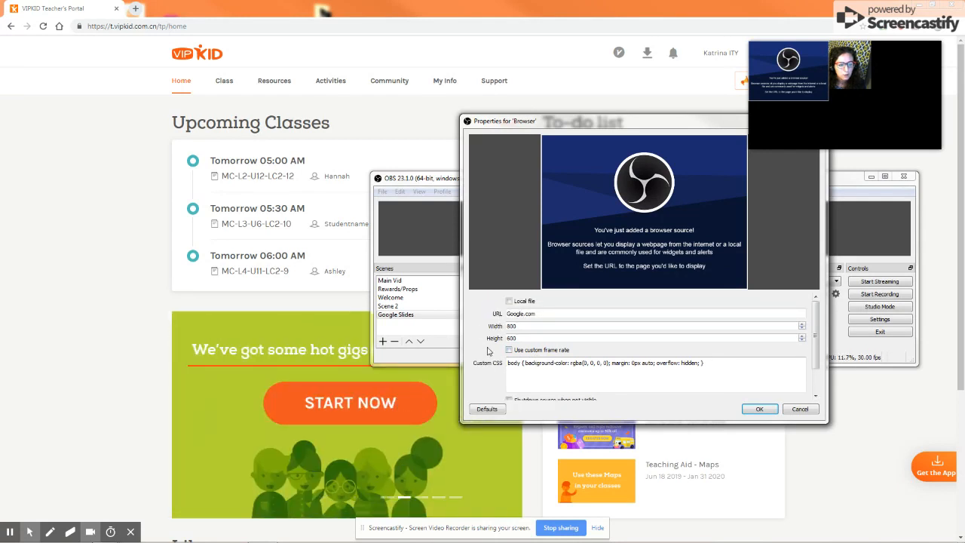
{"action": "left_click", "coordinate": [759, 409]}
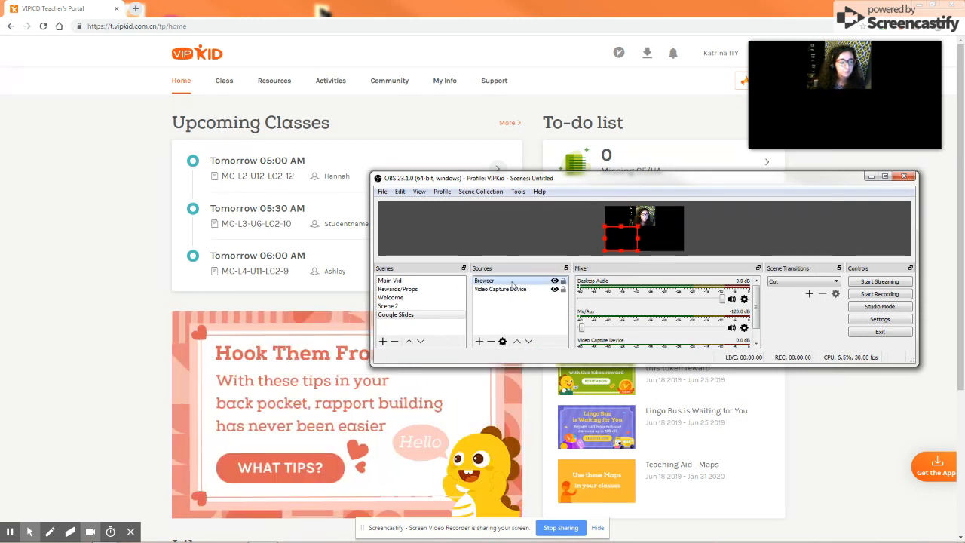
Remove the Browser source from the Google Slides scene.
{"action": "left_click", "coordinate": [491, 341]}
{"action": "left_click", "coordinate": [645, 286]}
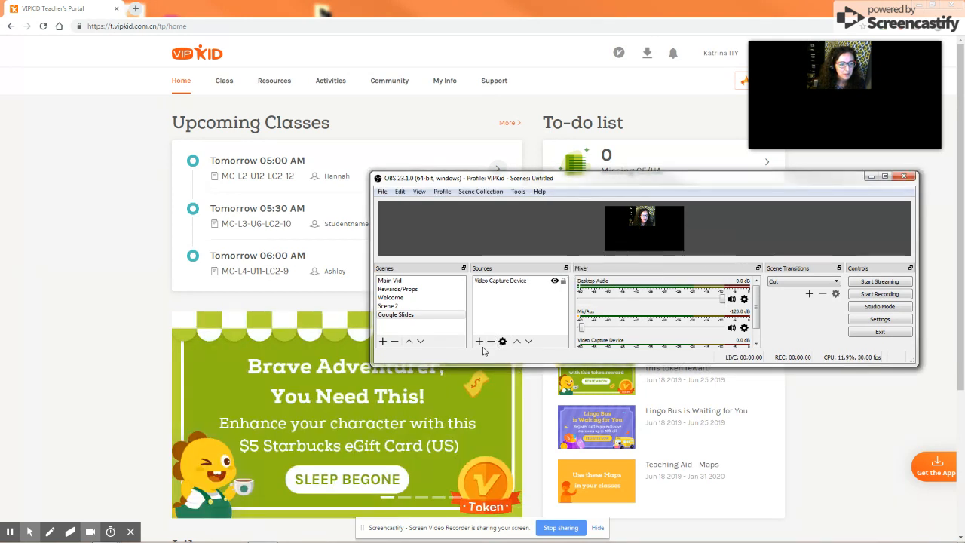
{"action": "left_click", "coordinate": [480, 341]}
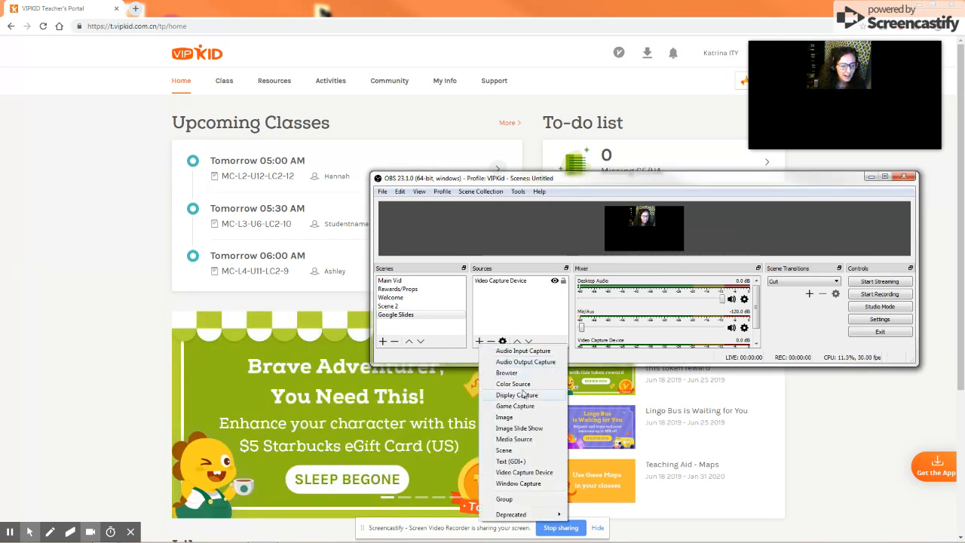
{"action": "left_click", "coordinate": [530, 486]}
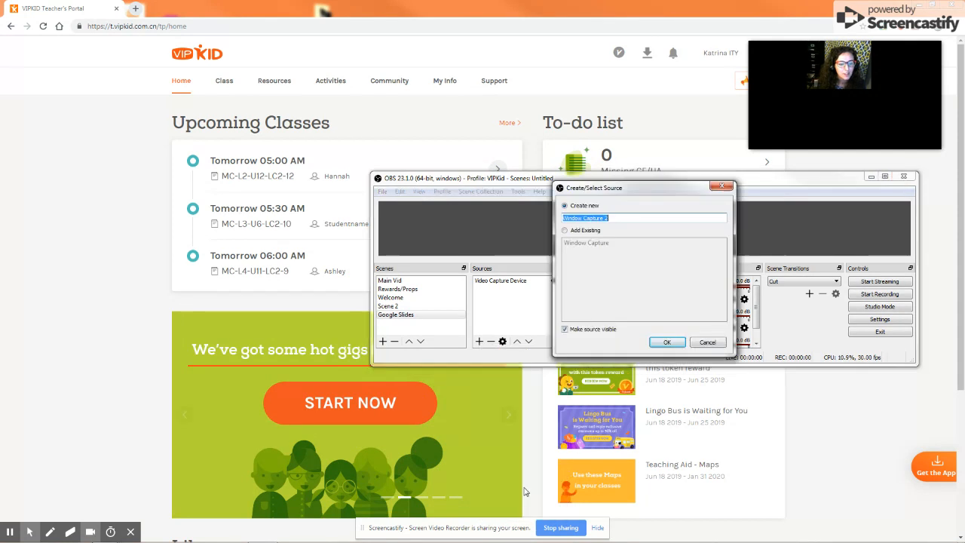
{"action": "left_click", "coordinate": [595, 230]}
{"action": "left_click", "coordinate": [592, 206]}
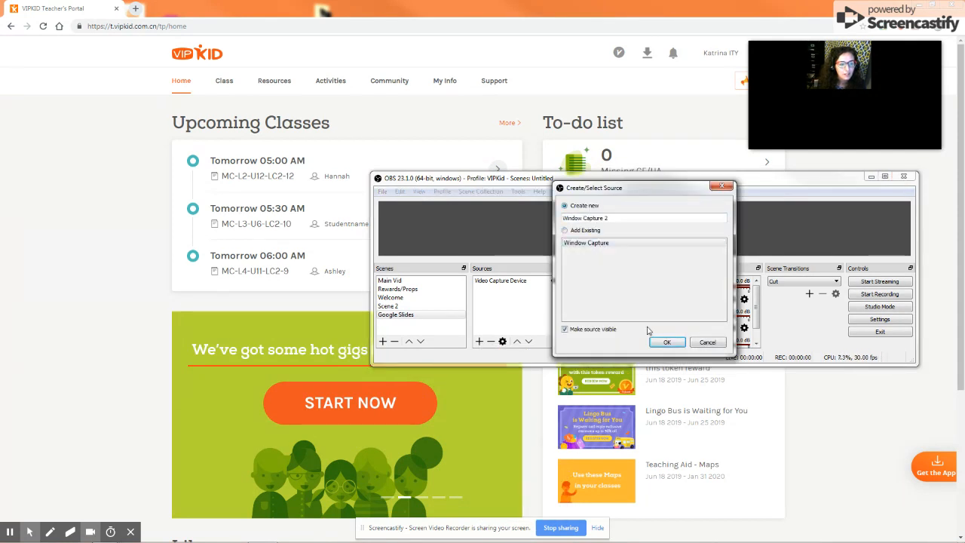
{"action": "left_click", "coordinate": [667, 343]}
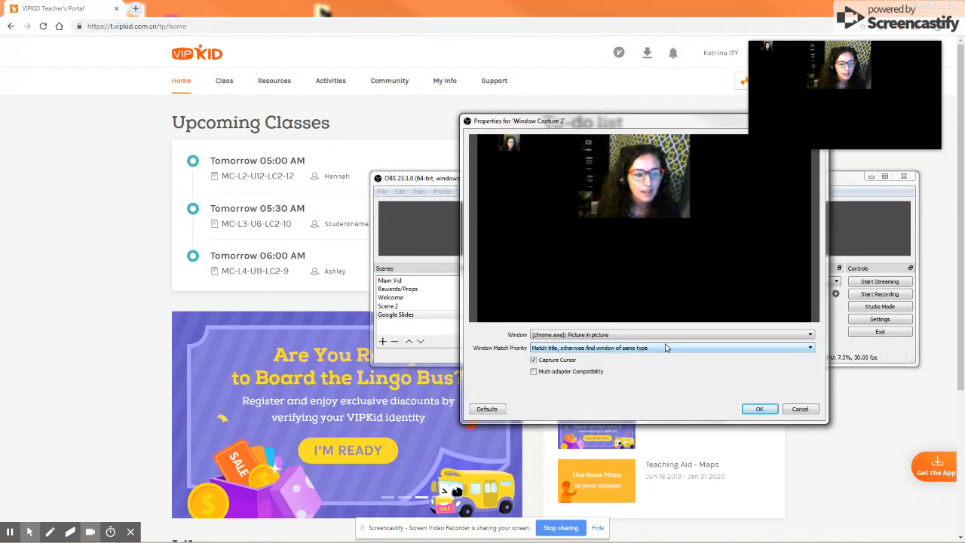
{"action": "left_click", "coordinate": [665, 340]}
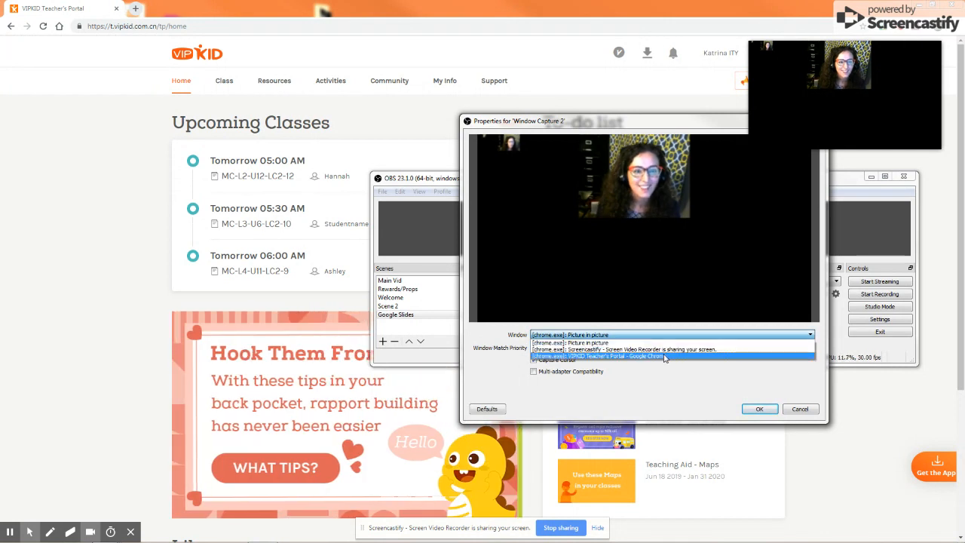
{"action": "left_click", "coordinate": [664, 356]}
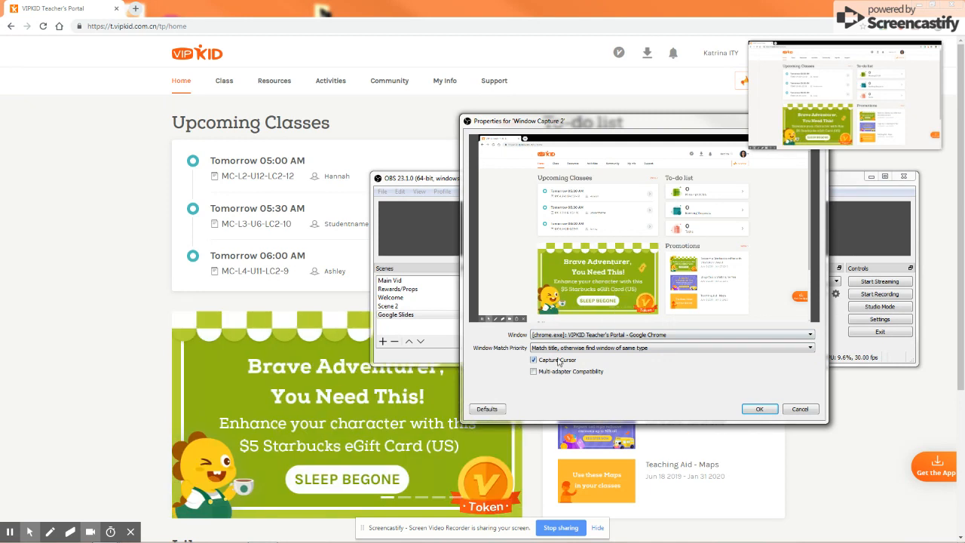
{"action": "left_click", "coordinate": [813, 411]}
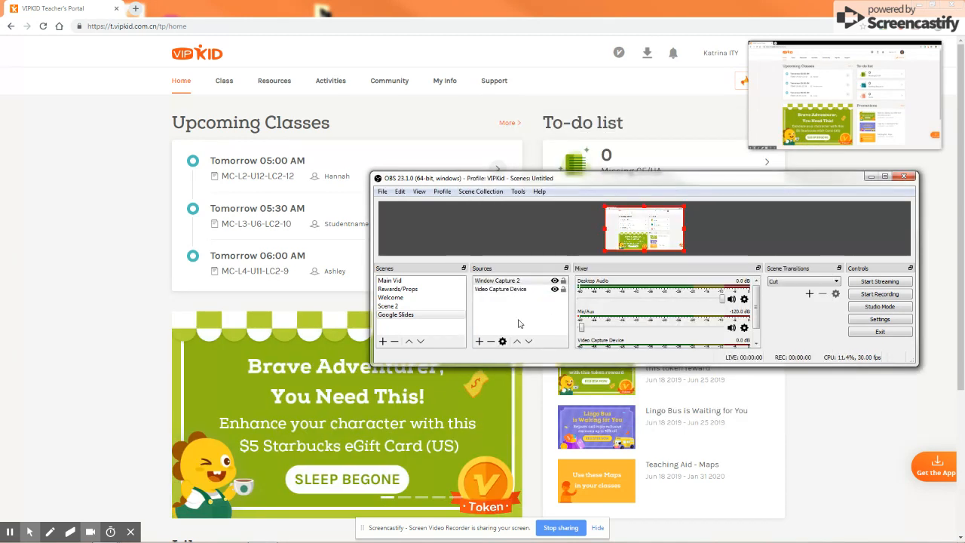
{"action": "left_click", "coordinate": [491, 342]}
{"action": "key", "text": "Return"}
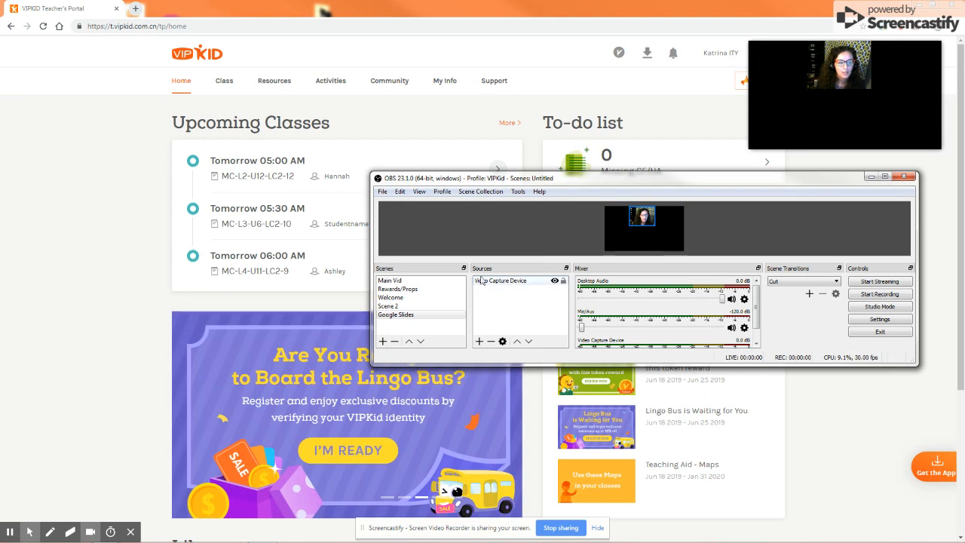
Add a new Window Capture source capturing the VIPKID Teacher's Portal Chrome window, matching title, otherwise window of same type.
{"action": "left_click", "coordinate": [479, 341]}
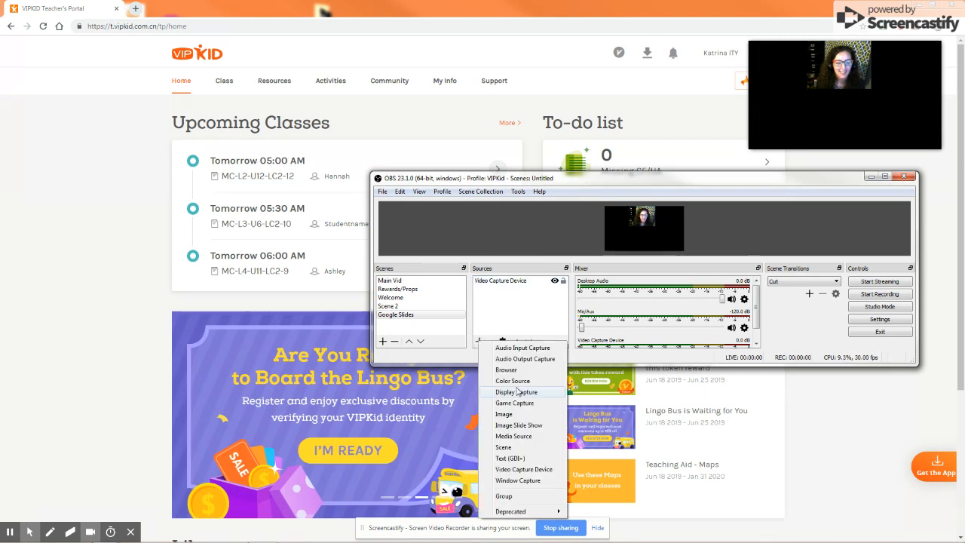
{"action": "left_click", "coordinate": [517, 480]}
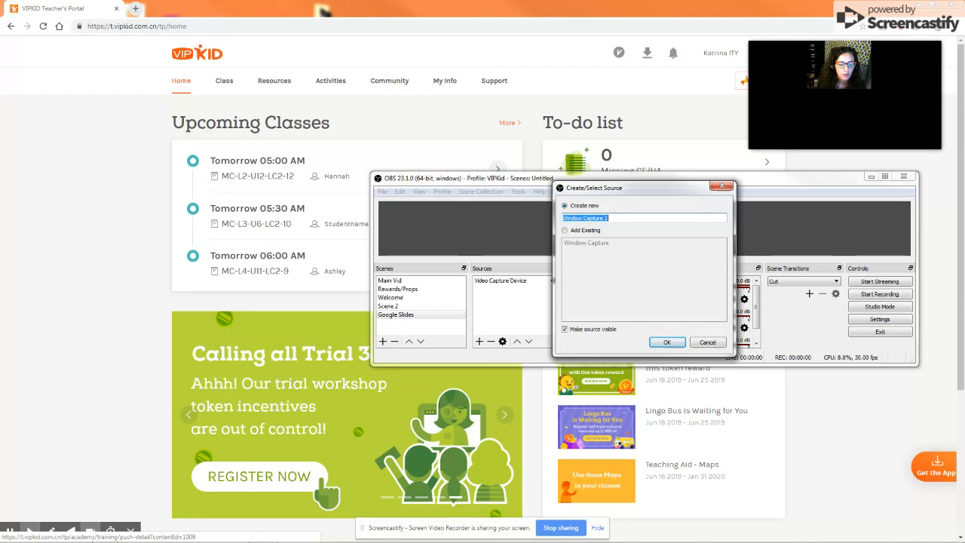
{"action": "left_click", "coordinate": [665, 343]}
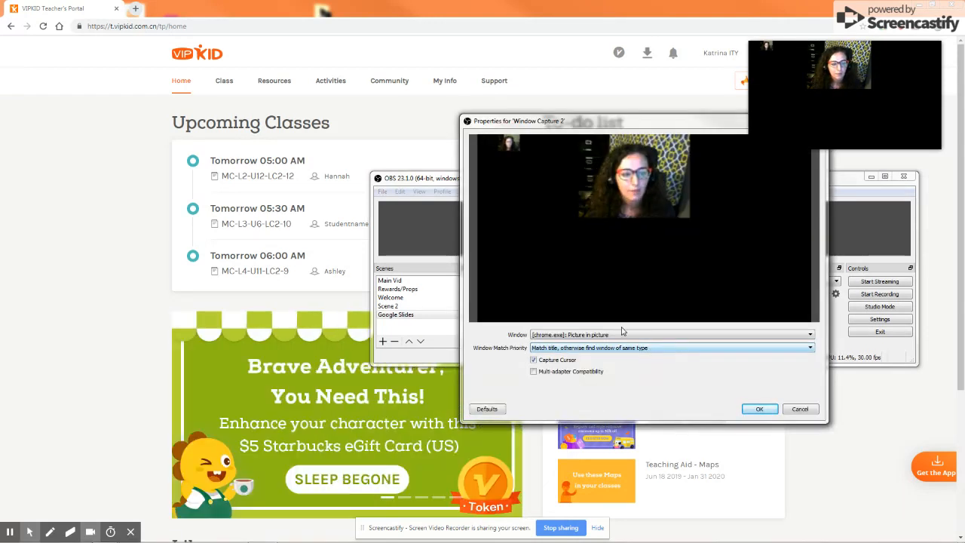
{"action": "left_click", "coordinate": [559, 336]}
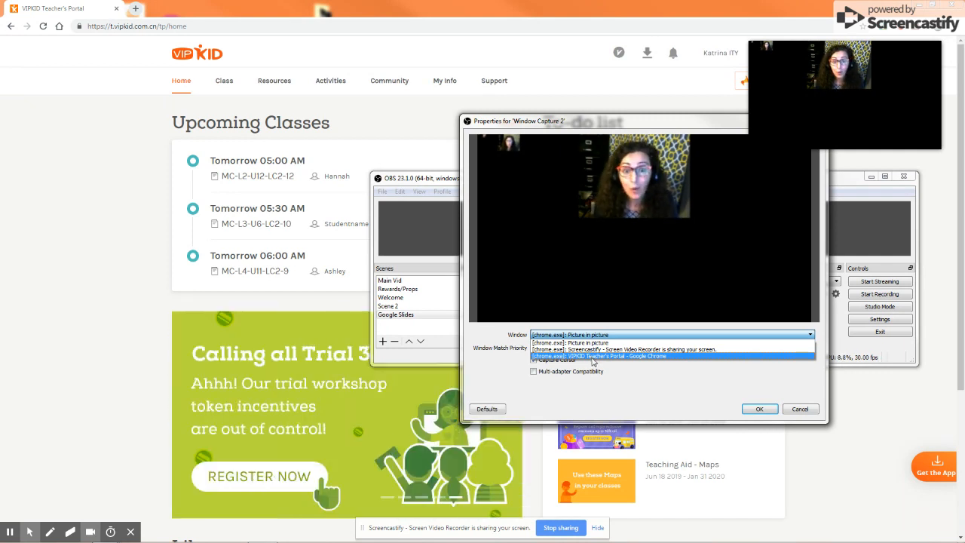
{"action": "left_click", "coordinate": [592, 356]}
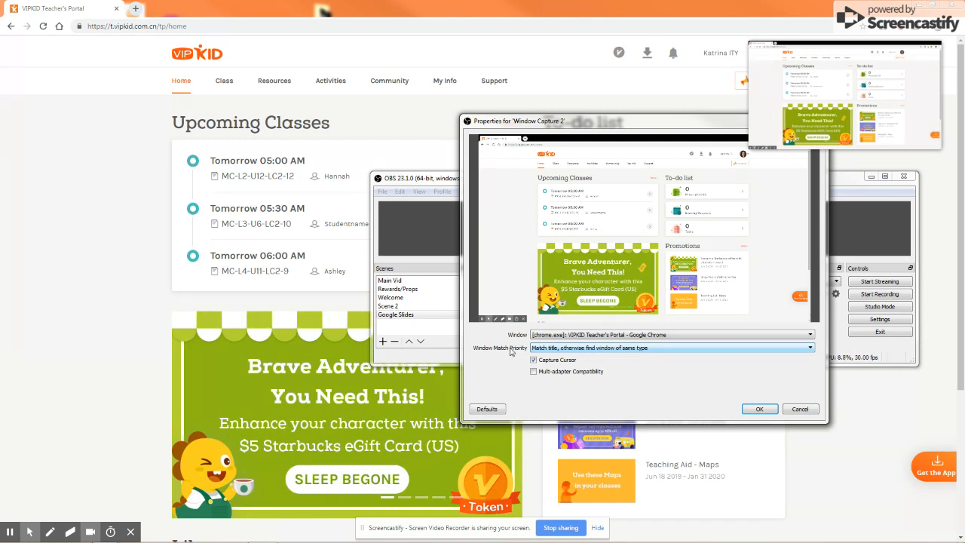
{"action": "left_click", "coordinate": [561, 348]}
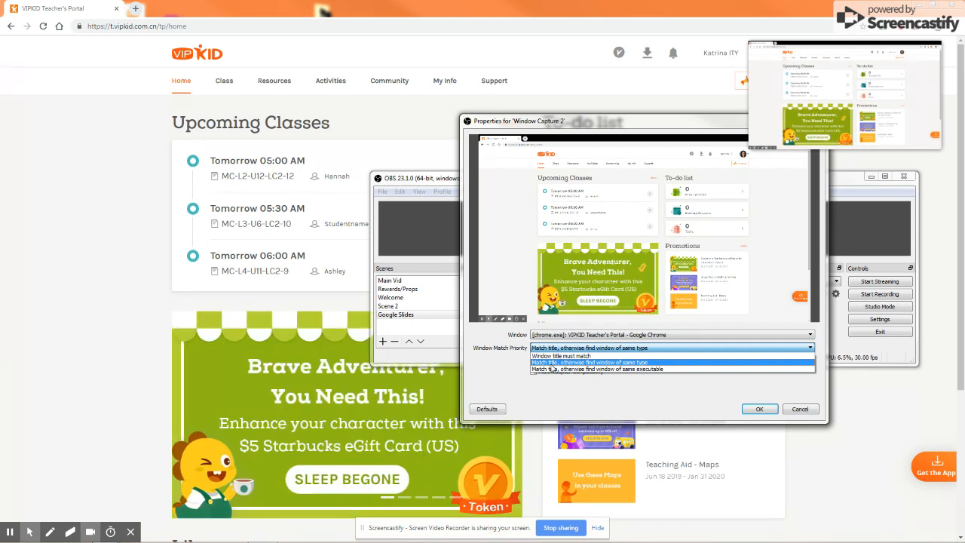
{"action": "left_click", "coordinate": [643, 363]}
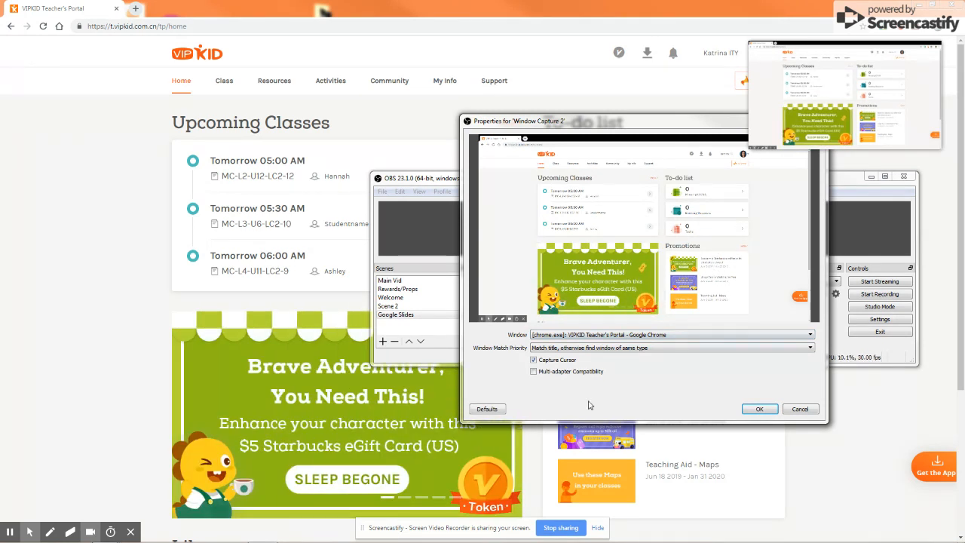
{"action": "left_click", "coordinate": [757, 410]}
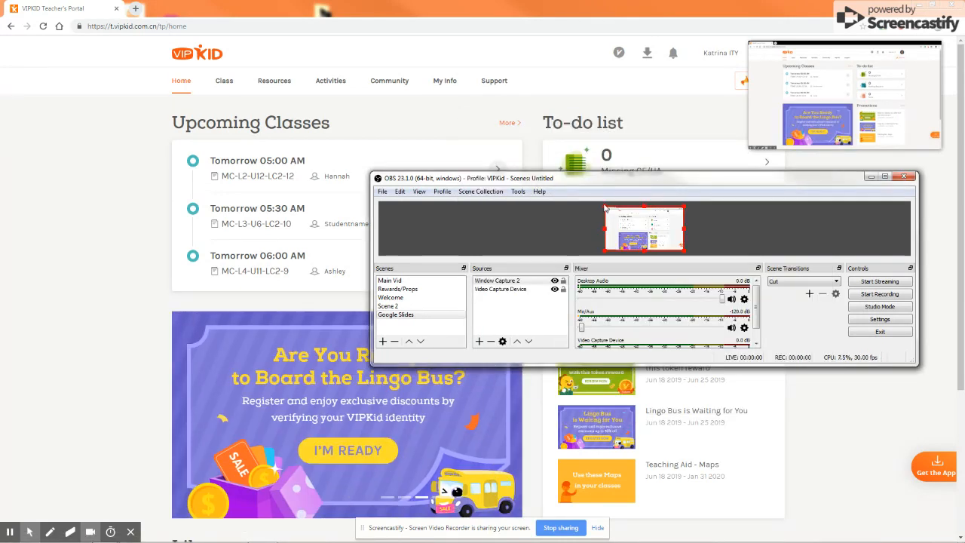
Shrink the Window Capture and position it in the lower right of the canvas.
{"action": "left_click_drag", "start_coordinate": [605, 209], "coordinate": [630, 243]}
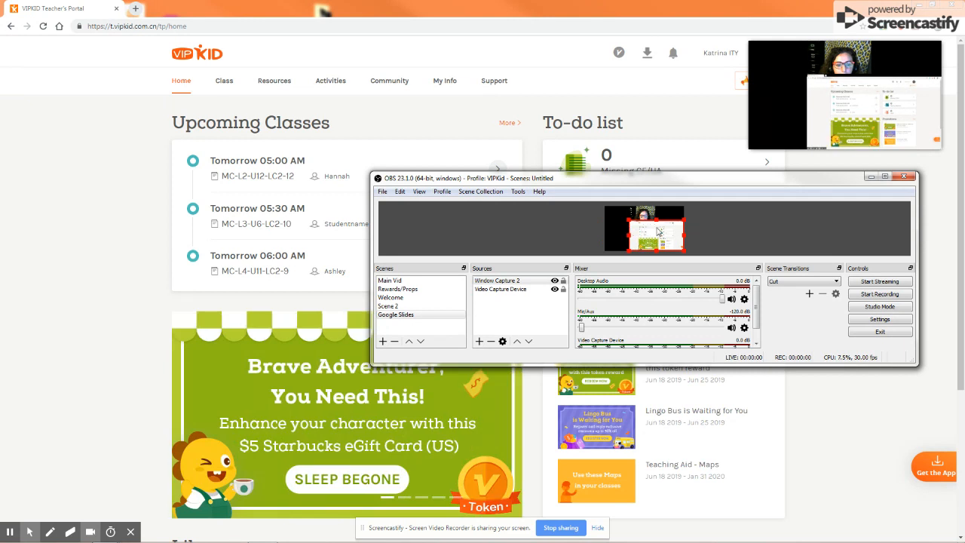
{"action": "left_click_drag", "start_coordinate": [632, 231], "coordinate": [666, 242]}
Move the Video Capture Device above the Window Capture in the source order and lock it.
{"action": "left_click", "coordinate": [648, 213]}
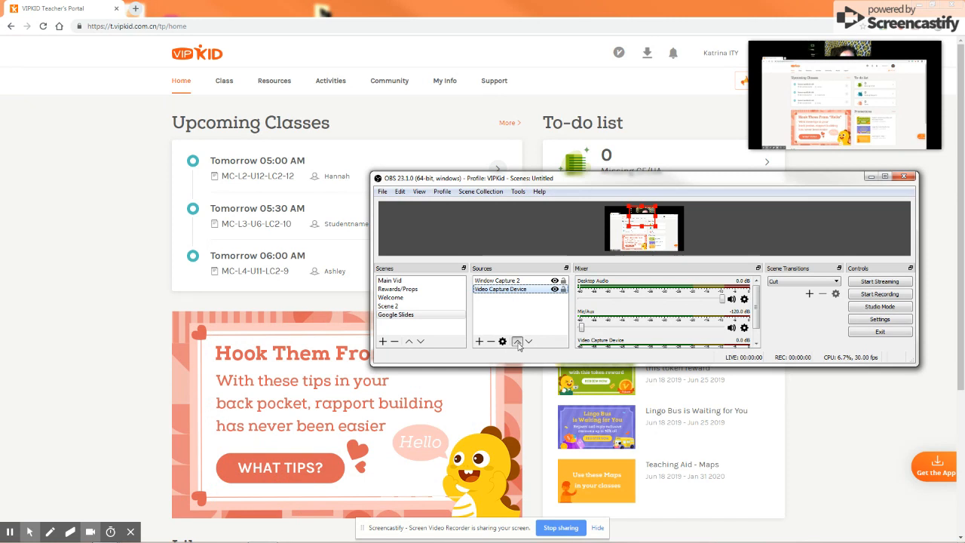
{"action": "left_click", "coordinate": [517, 343]}
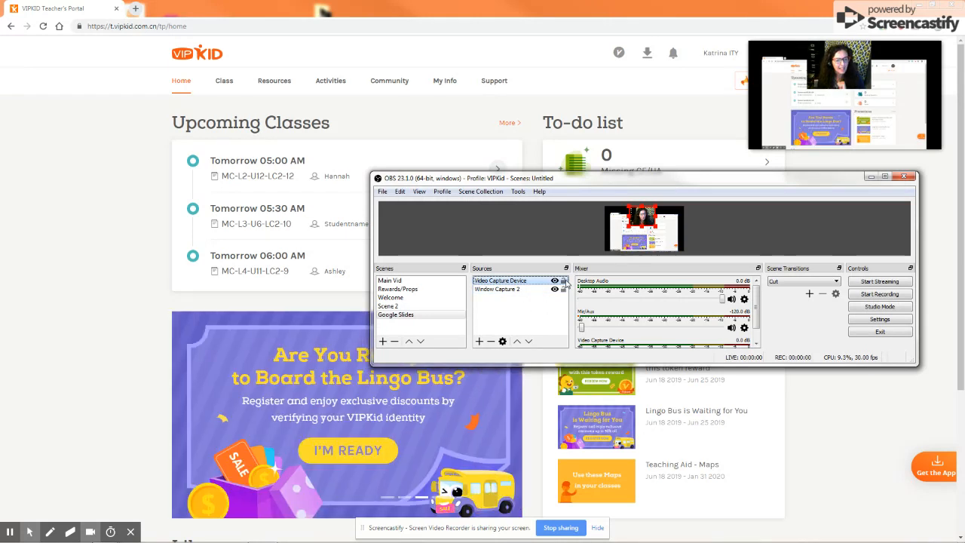
{"action": "left_click", "coordinate": [563, 282]}
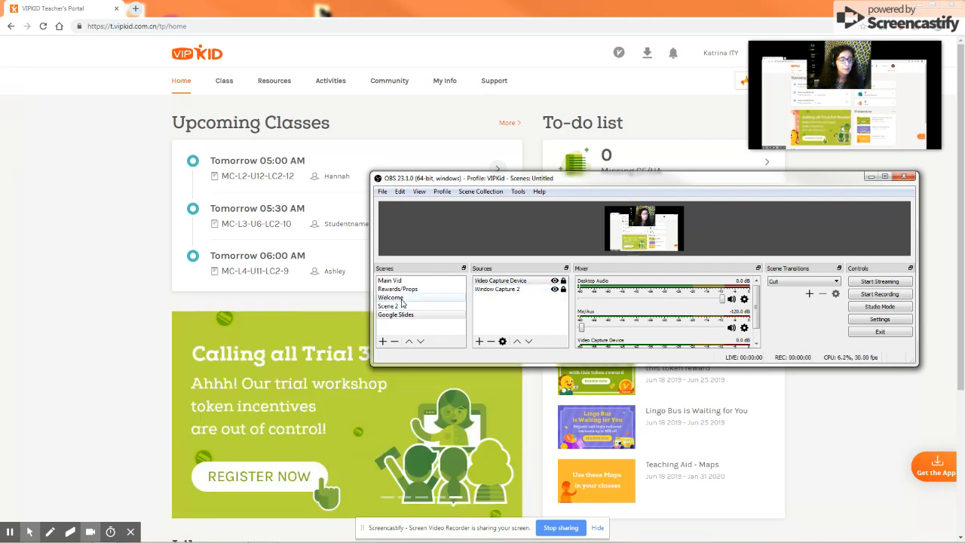
Add another new scene with the default name Scene 3.
{"action": "left_click", "coordinate": [404, 302]}
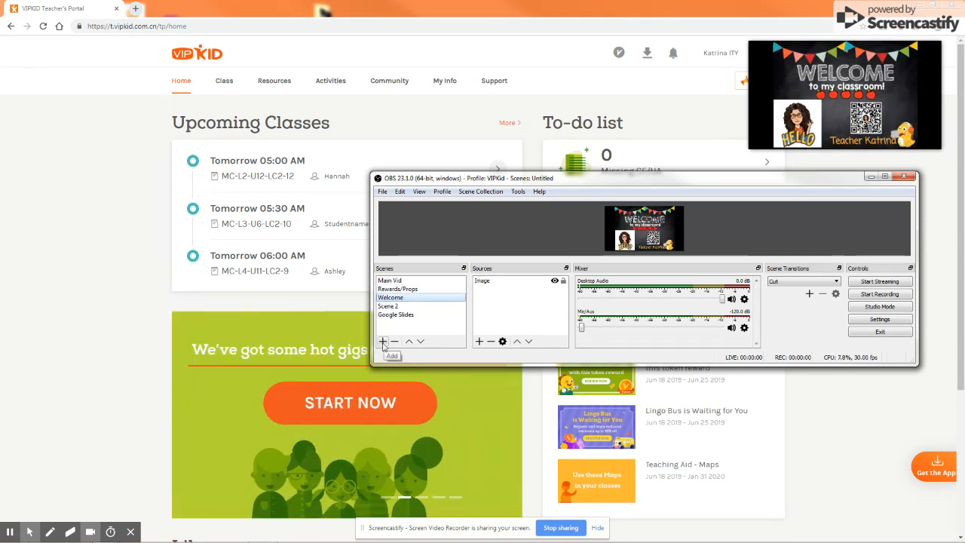
{"action": "left_click", "coordinate": [383, 342]}
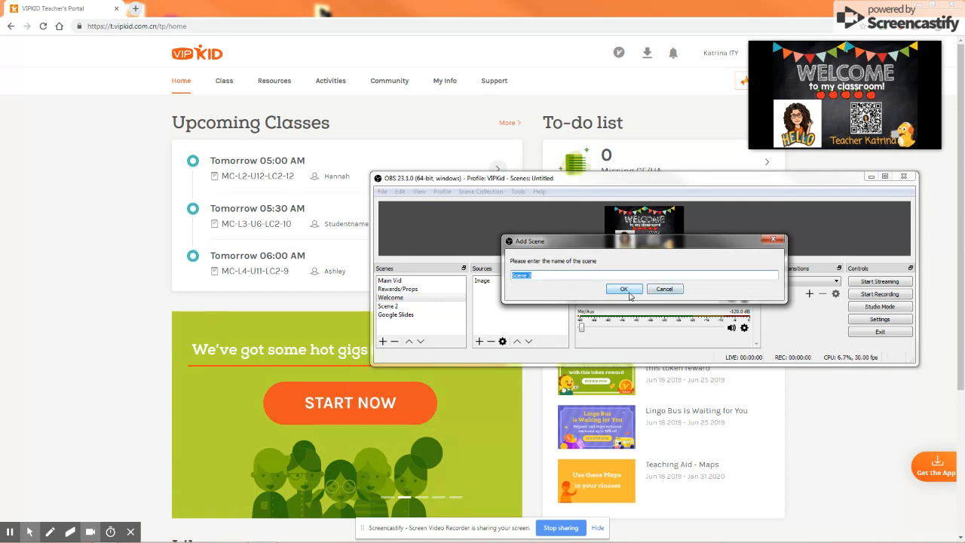
{"action": "left_click", "coordinate": [630, 296]}
Add a new Image source to Scene 3, leaving its image file unset.
{"action": "left_click", "coordinate": [480, 342]}
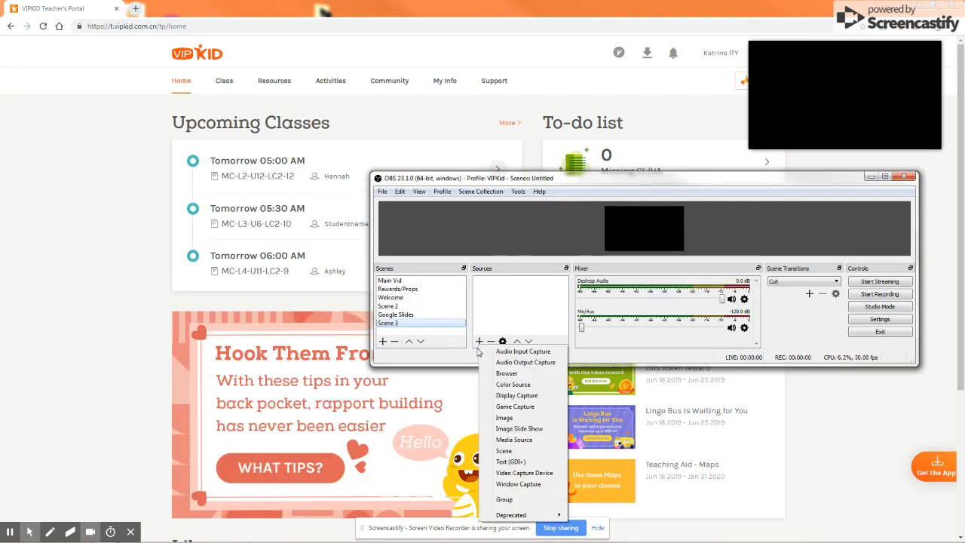
{"action": "left_click", "coordinate": [506, 419]}
{"action": "left_click", "coordinate": [586, 246]}
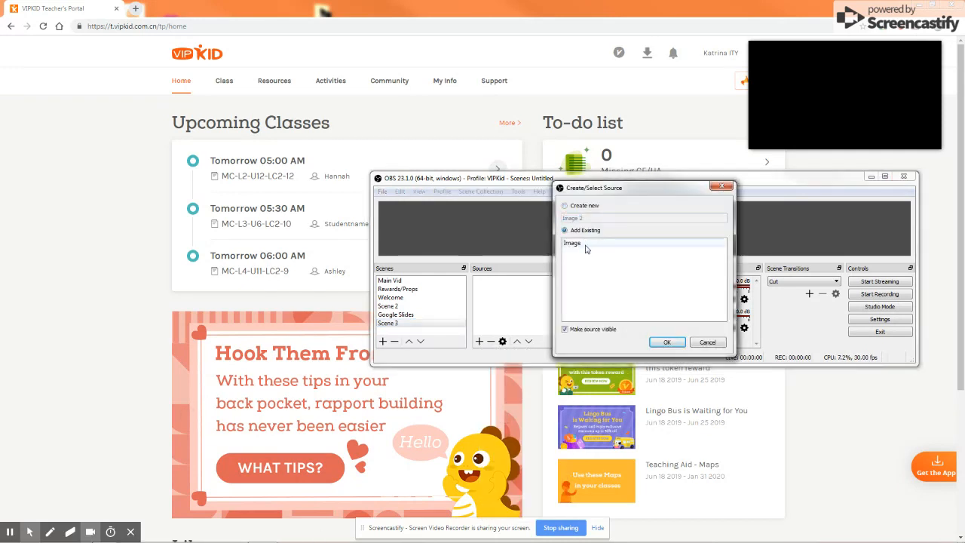
{"action": "left_click", "coordinate": [581, 245]}
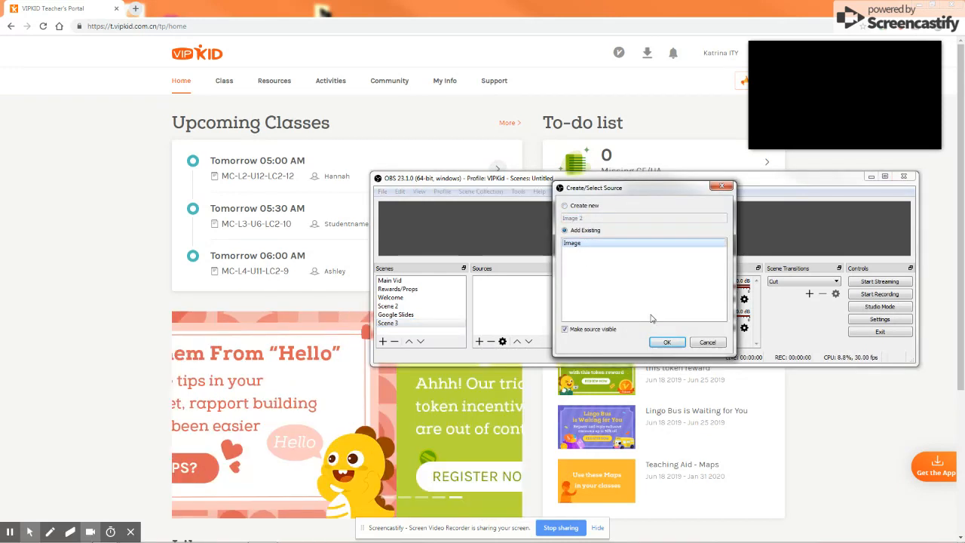
{"action": "left_click", "coordinate": [582, 206]}
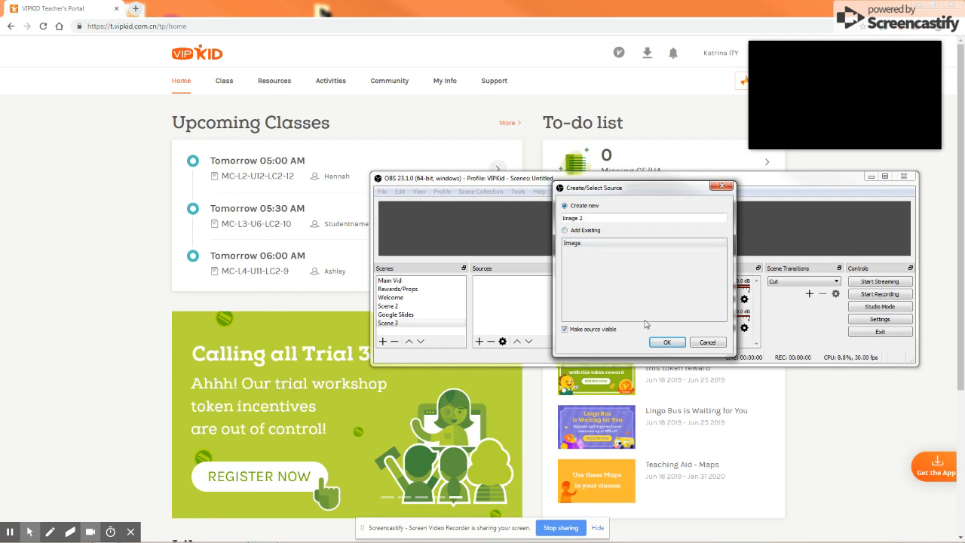
{"action": "left_click", "coordinate": [667, 344]}
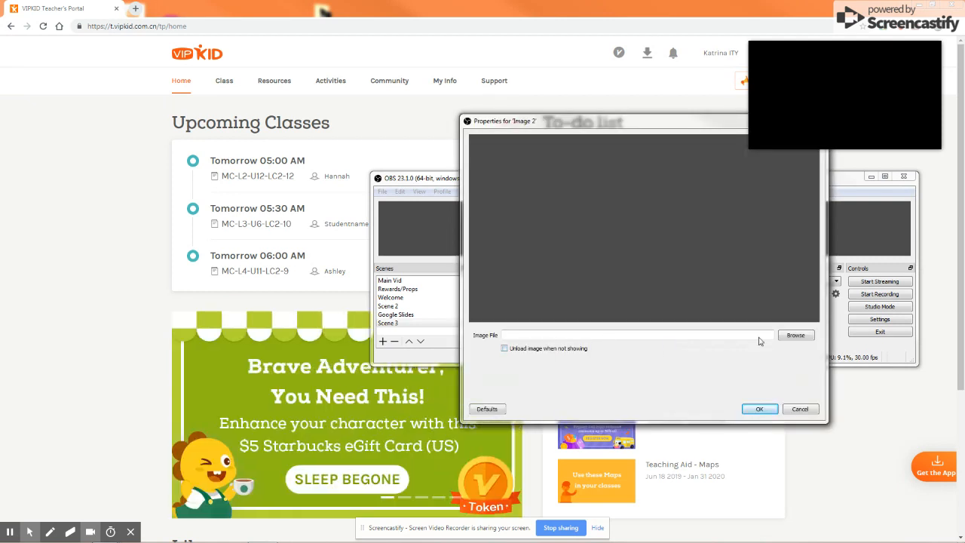
{"action": "left_click", "coordinate": [795, 335]}
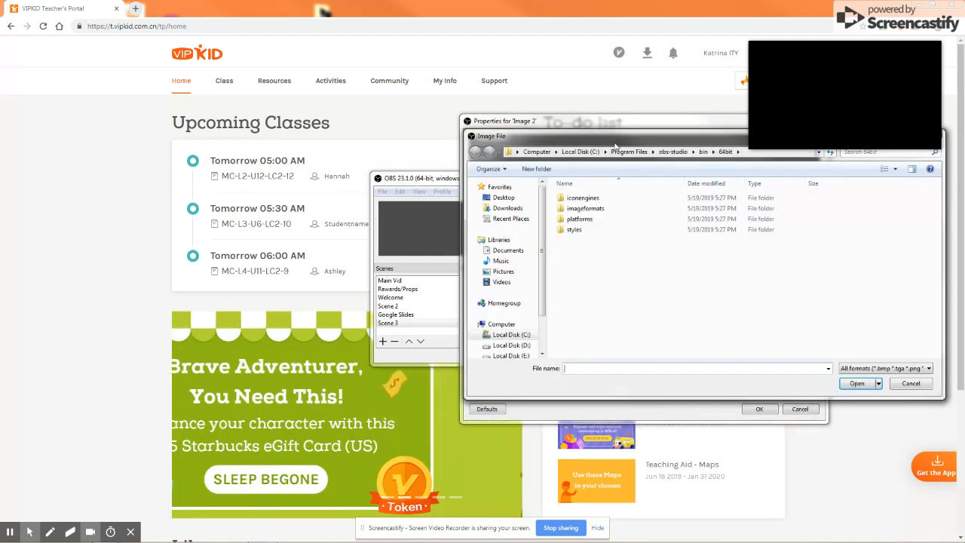
{"action": "left_click_drag", "start_coordinate": [614, 146], "coordinate": [568, 169]}
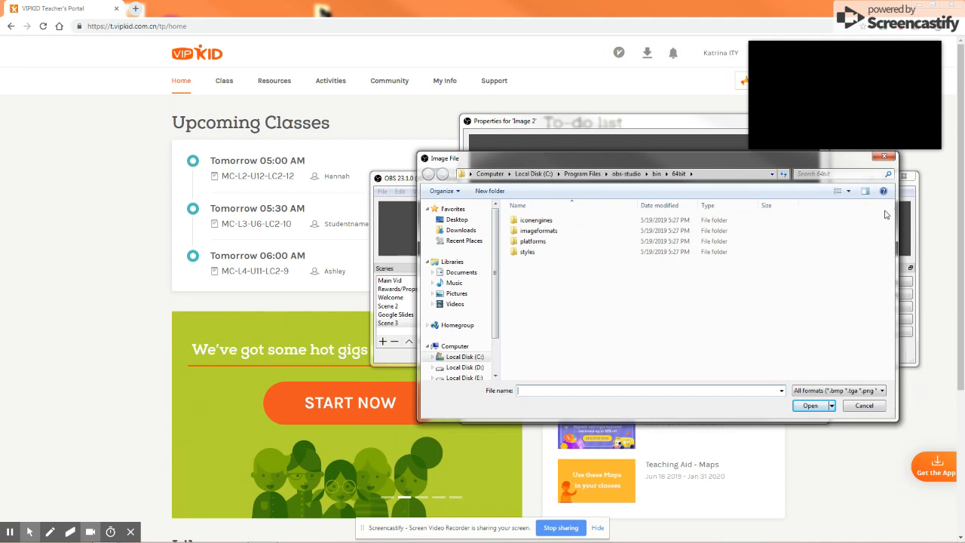
{"action": "left_click", "coordinate": [883, 157]}
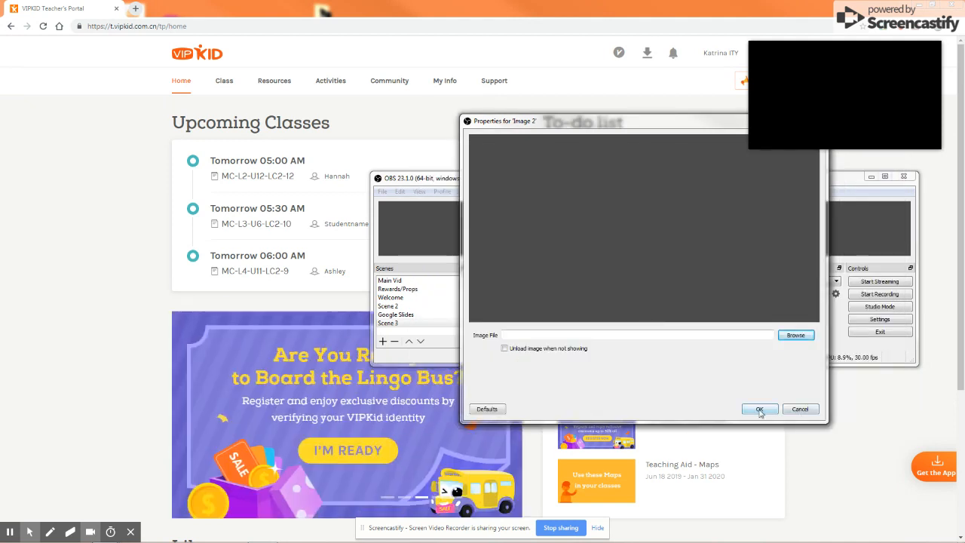
{"action": "left_click", "coordinate": [798, 409]}
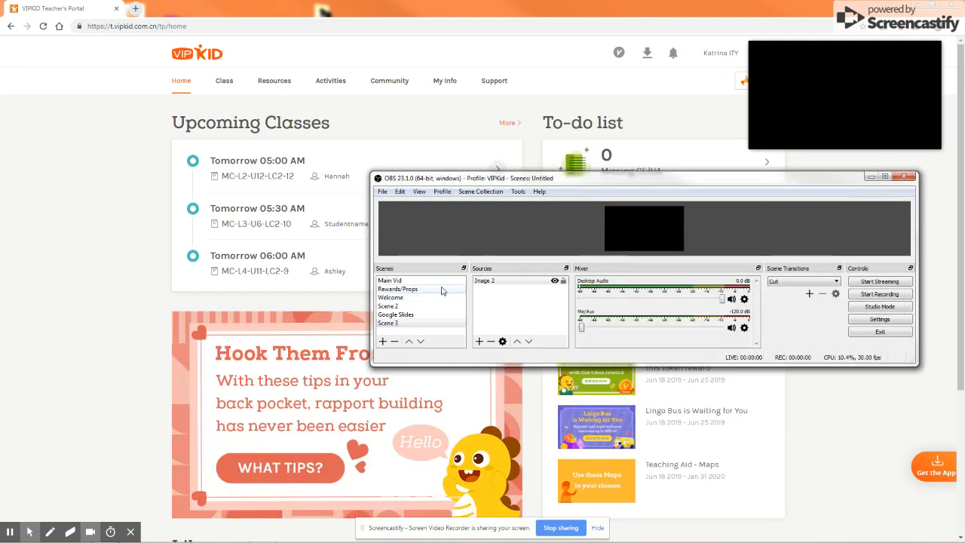
Switch to the Main Vid scene and return to the browser window.
{"action": "left_click", "coordinate": [407, 280]}
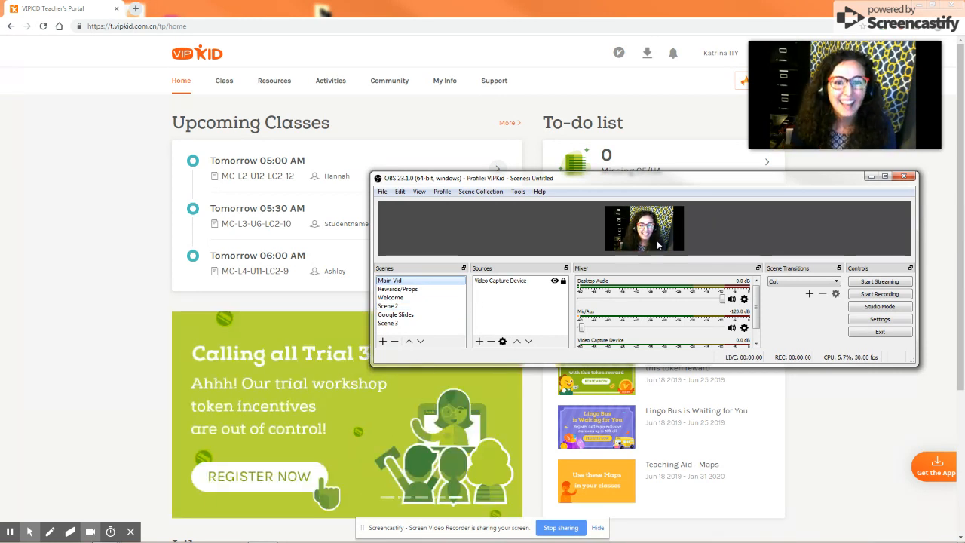
{"action": "left_click", "coordinate": [323, 11]}
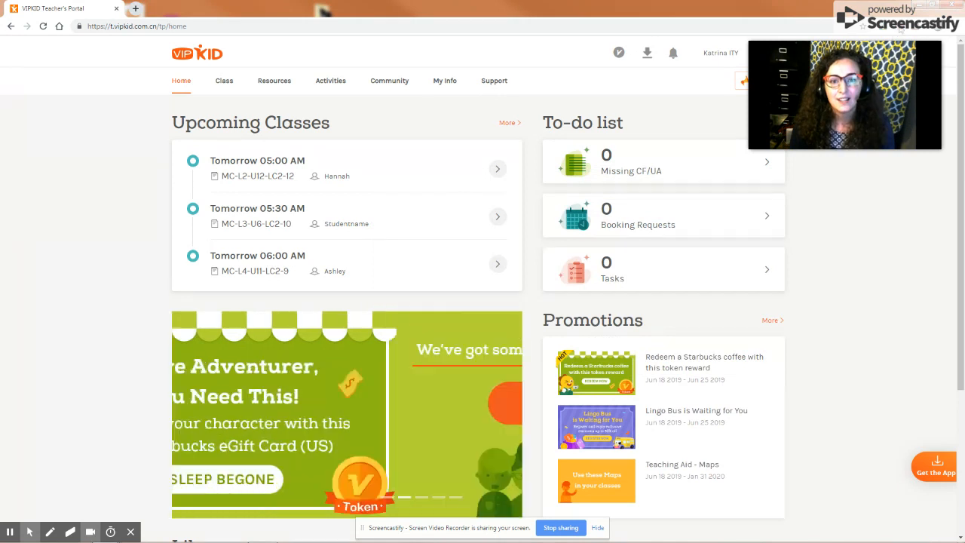
{"action": "mouse_move", "coordinate": [878, 164]}
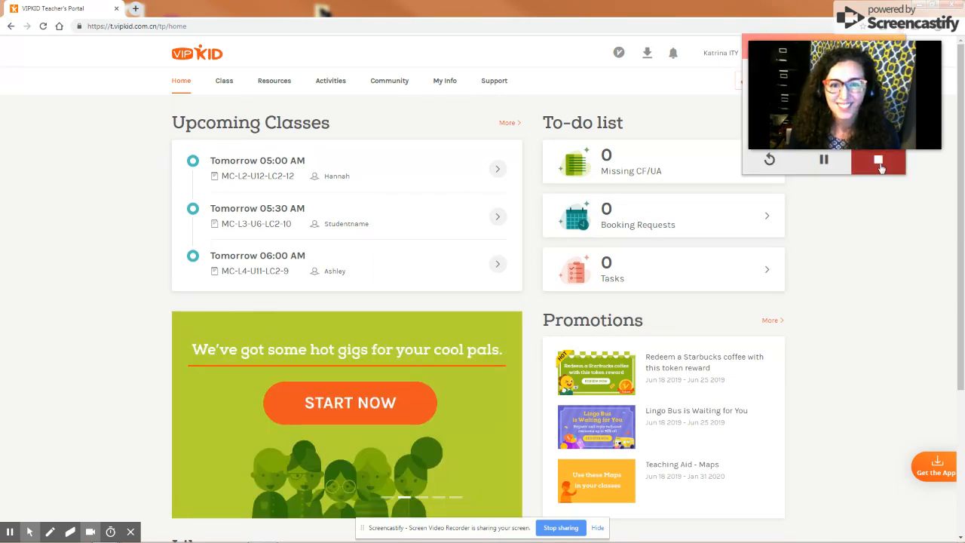